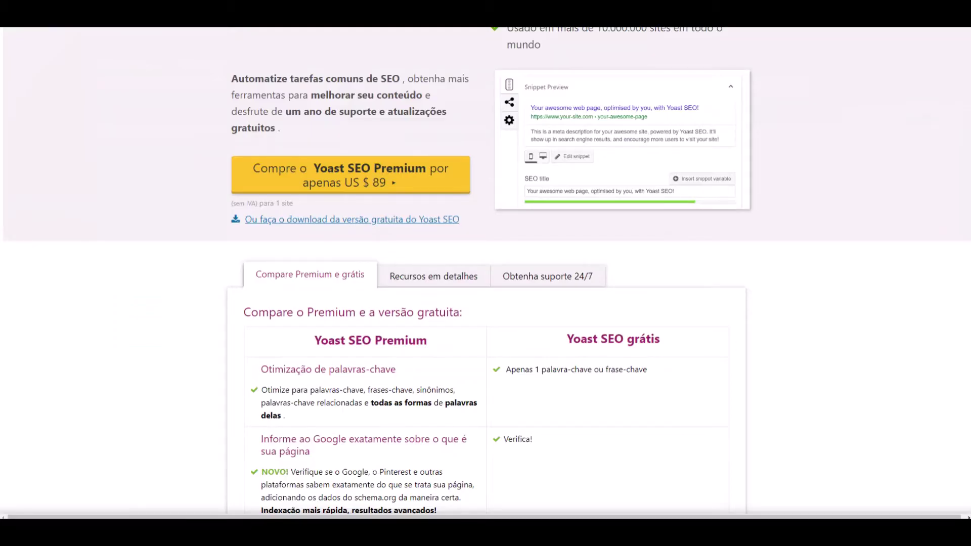
Look over the Yoast SEO Premium and free comparison, and open the plugin's general settings in the WordPress admin
{"action": "scroll", "coordinate": [490, 191], "scroll_direction": "down", "scroll_amount": 3}
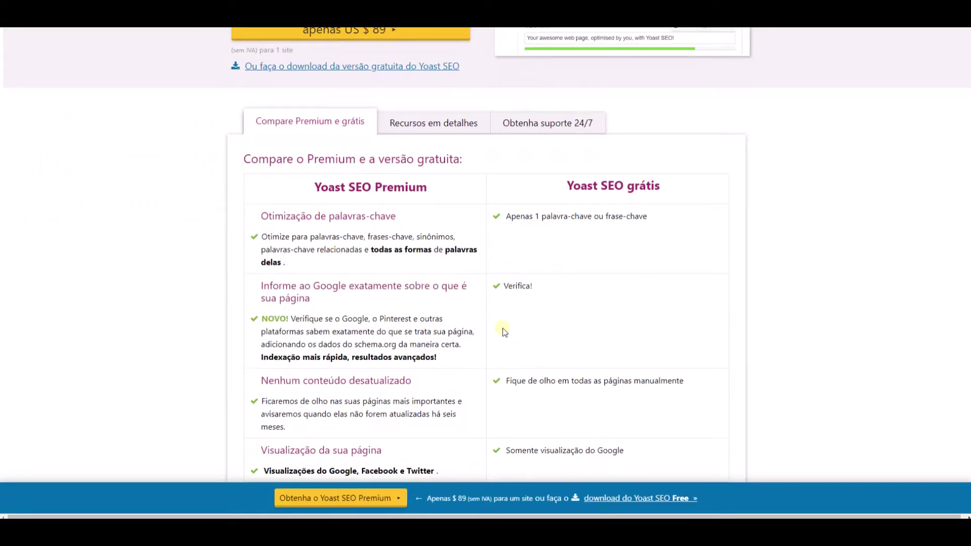
{"action": "left_click", "coordinate": [202, 10]}
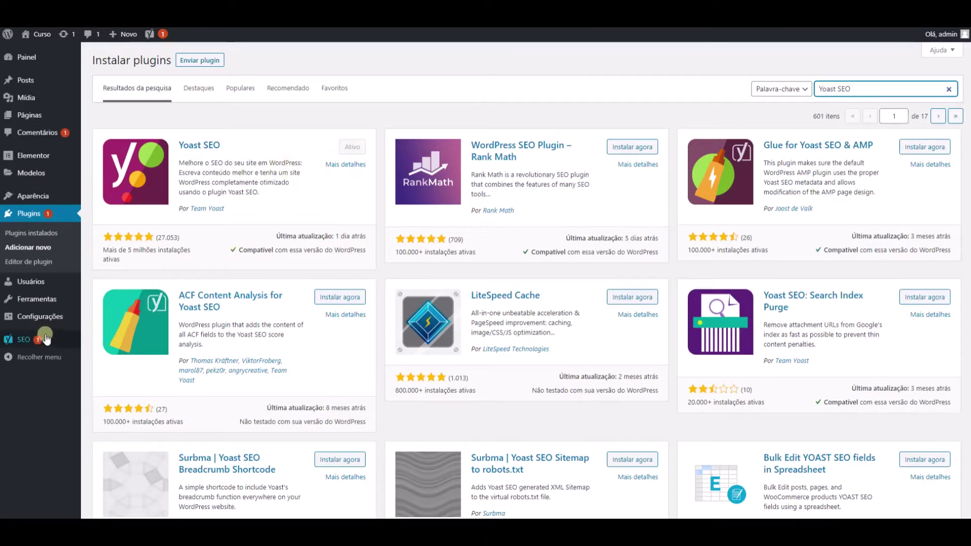
{"action": "mouse_move", "coordinate": [30, 340]}
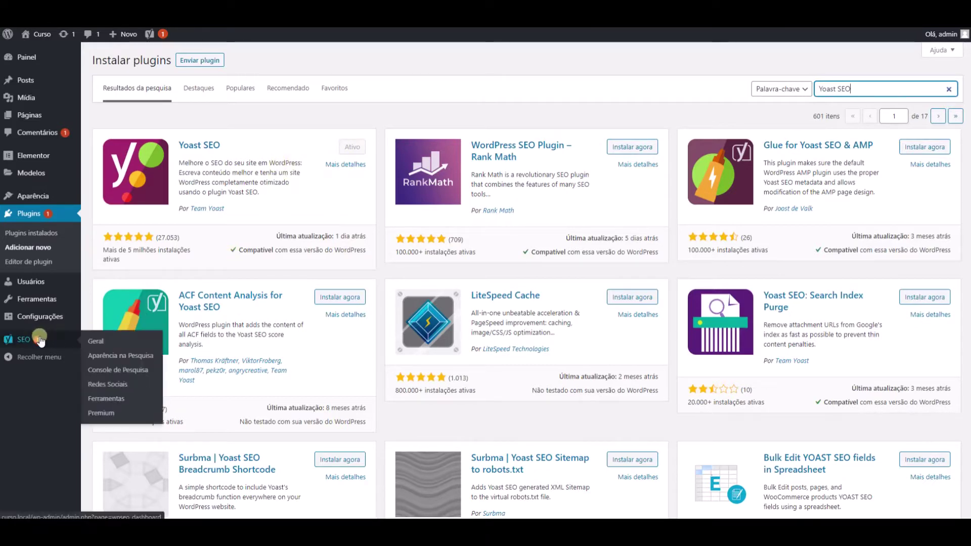
{"action": "left_click", "coordinate": [96, 343]}
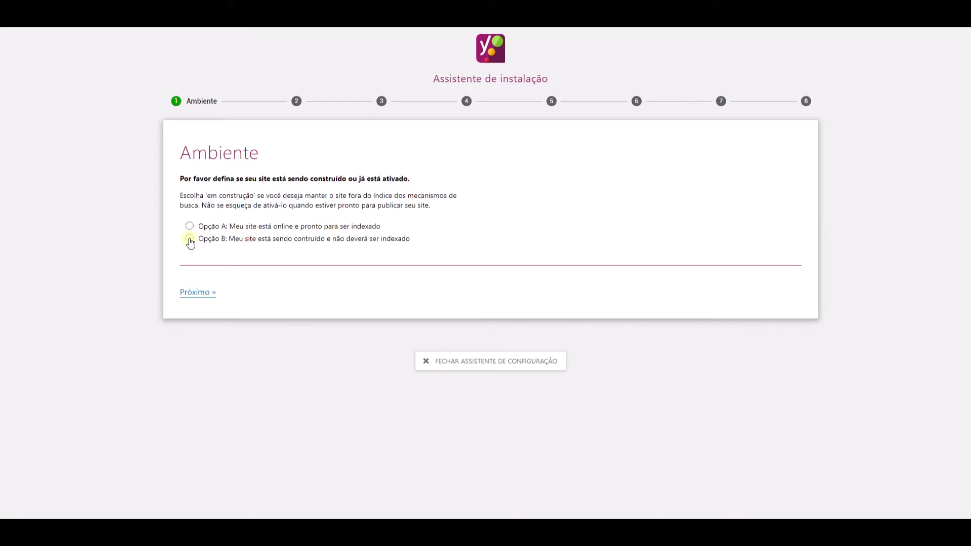
Set the environment to Option A, online and ready to be indexed, and the site type to "Um blog"
{"action": "left_click", "coordinate": [189, 226]}
{"action": "left_click", "coordinate": [206, 292]}
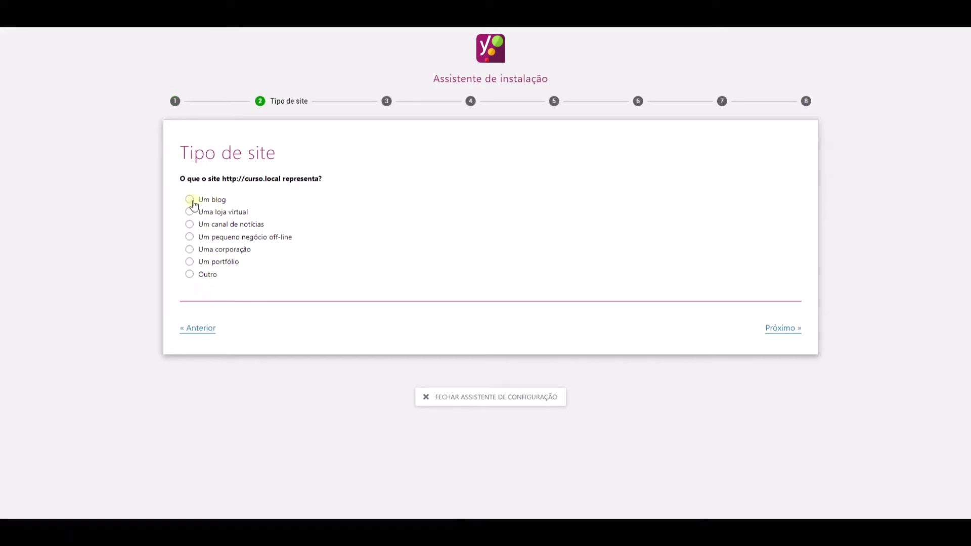
{"action": "left_click", "coordinate": [189, 200]}
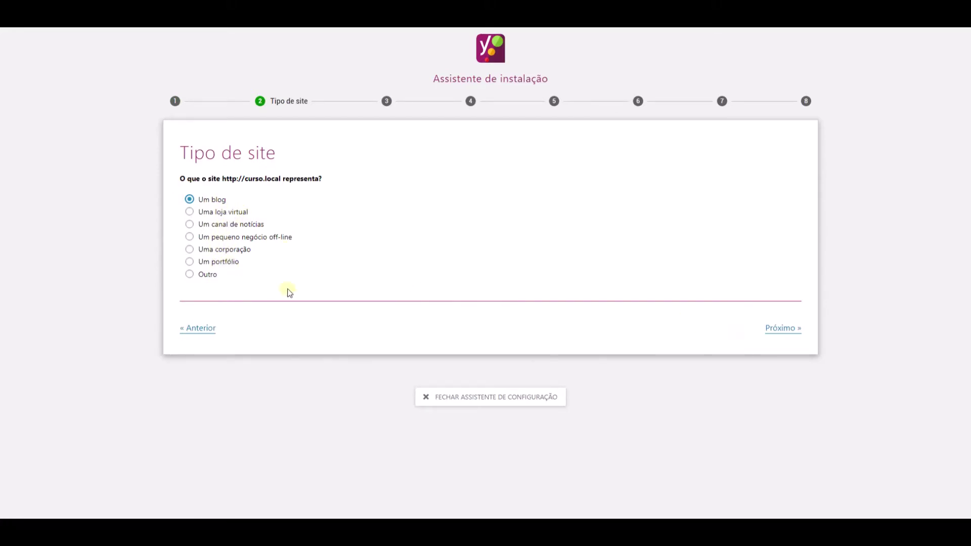
{"action": "left_click", "coordinate": [788, 330]}
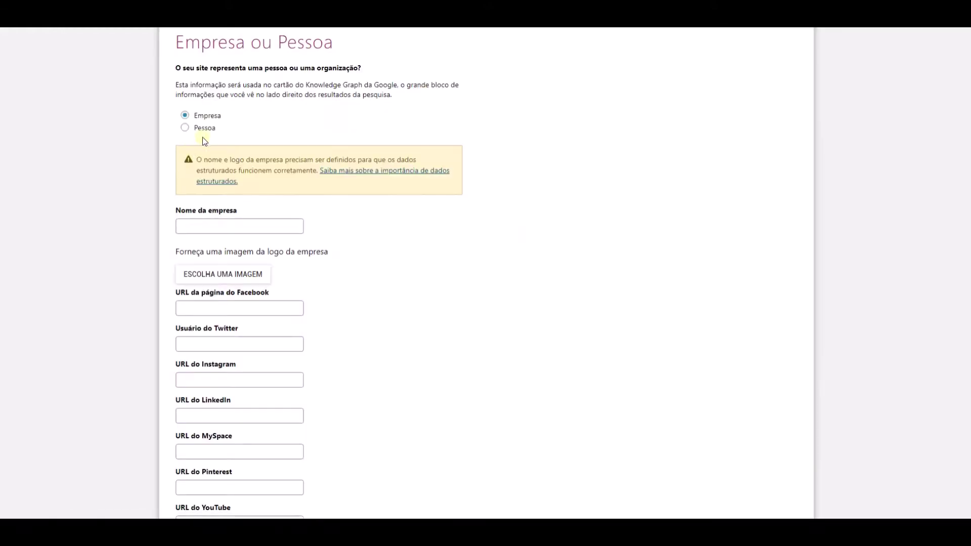
Set the site to represent an "Empresa", enter the company name, leave the logo and social fields empty, and continue
{"action": "left_click", "coordinate": [192, 129]}
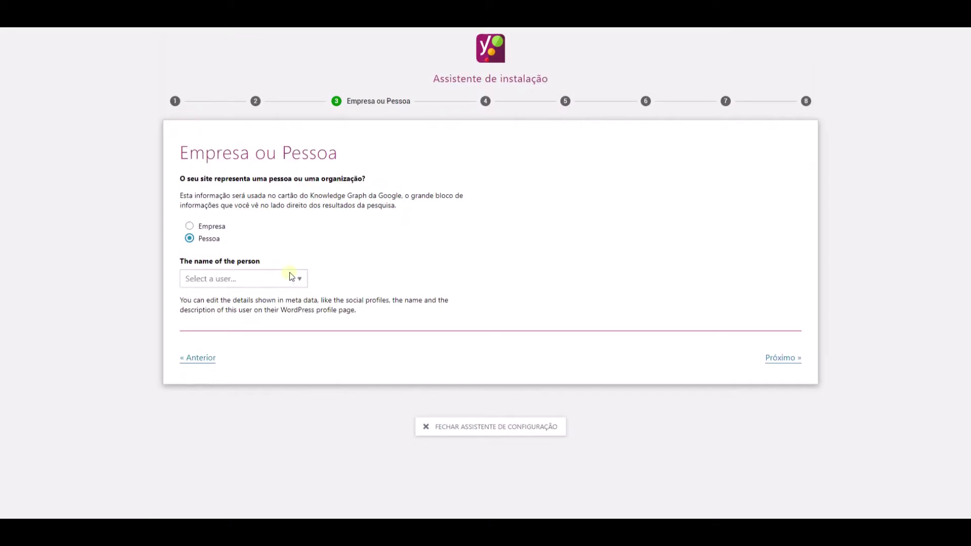
{"action": "left_click", "coordinate": [190, 226]}
{"action": "scroll", "coordinate": [276, 353], "scroll_direction": "down", "scroll_amount": 3}
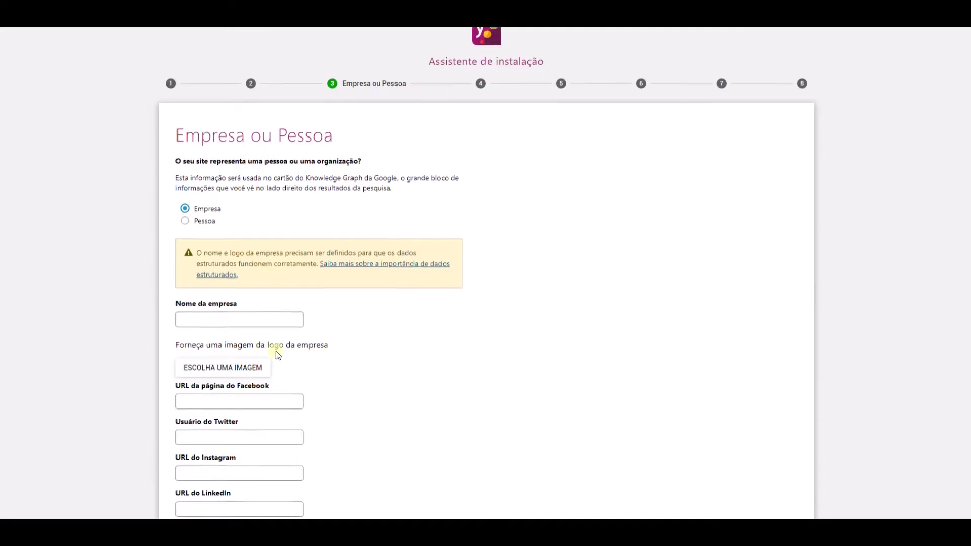
{"action": "left_click", "coordinate": [257, 183]}
{"action": "type", "text": "W"}
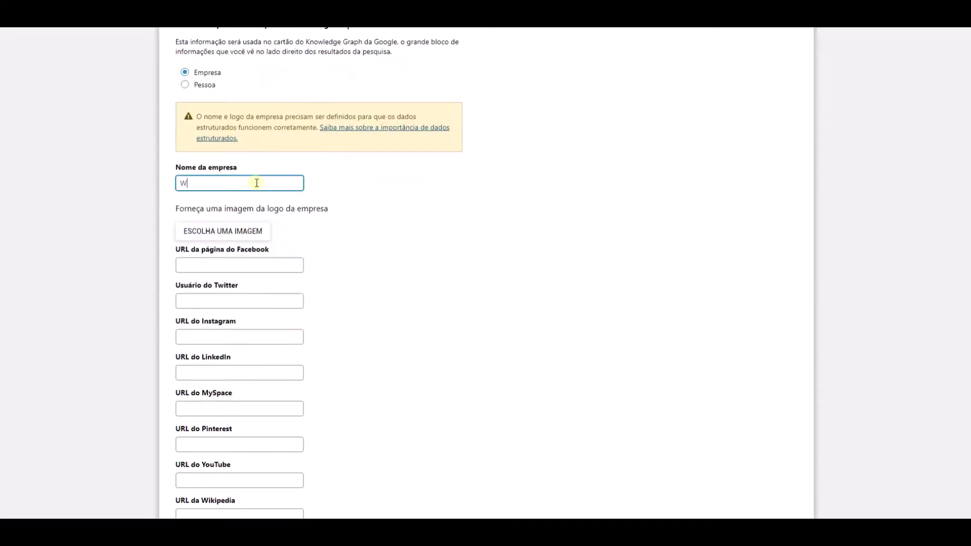
{"action": "type", "text": "illian Ricardo"}
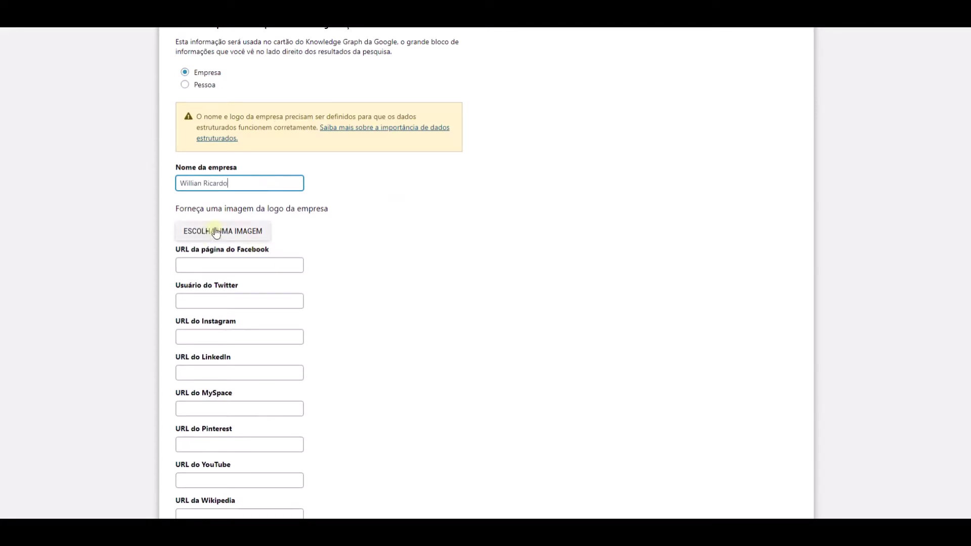
{"action": "scroll", "coordinate": [267, 215], "scroll_direction": "down", "scroll_amount": 2}
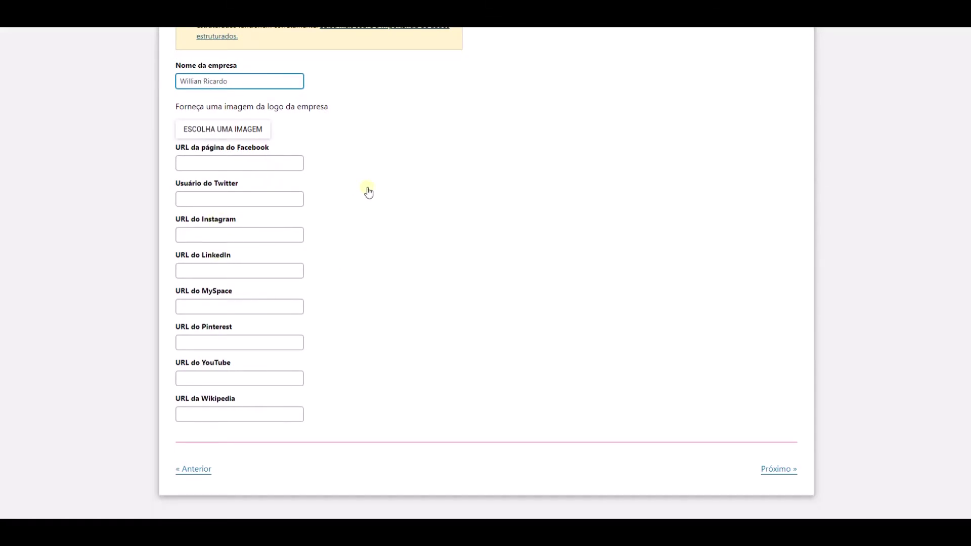
{"action": "scroll", "coordinate": [349, 188], "scroll_direction": "up", "scroll_amount": 4}
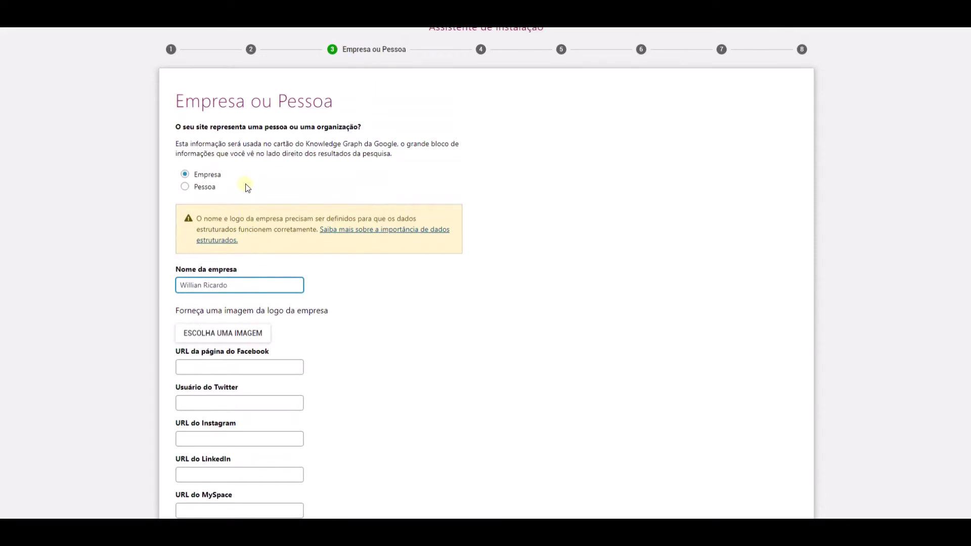
{"action": "scroll", "coordinate": [506, 329], "scroll_direction": "down", "scroll_amount": 5}
{"action": "left_click", "coordinate": [767, 442]}
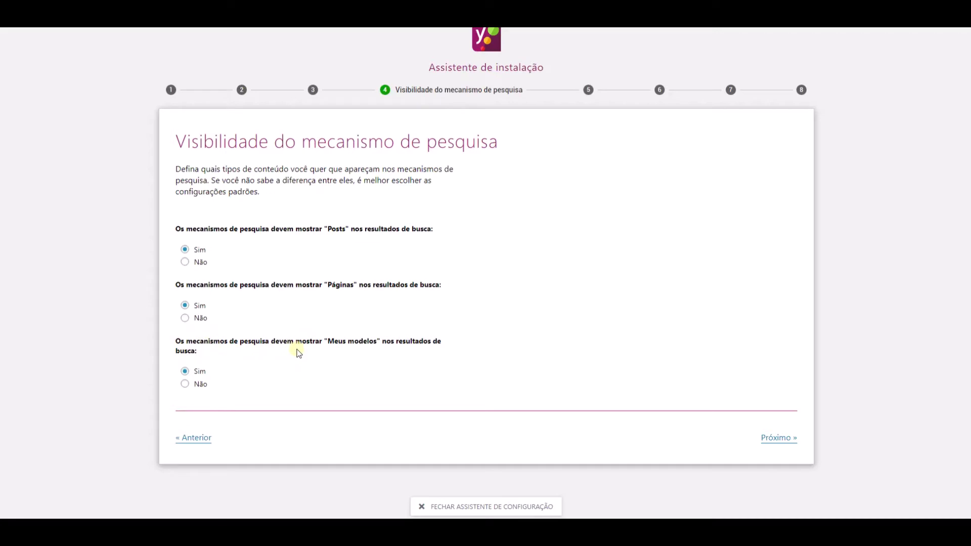
Exclude "Meus modelos" from search results and accept "Não" for multiple authors
{"action": "left_click", "coordinate": [184, 384]}
{"action": "left_click", "coordinate": [783, 439]}
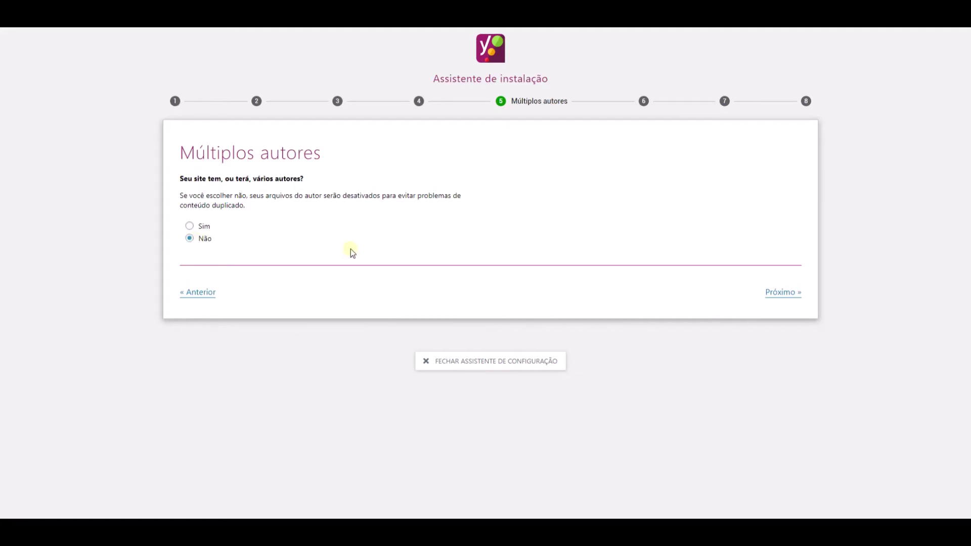
{"action": "left_click", "coordinate": [785, 292]}
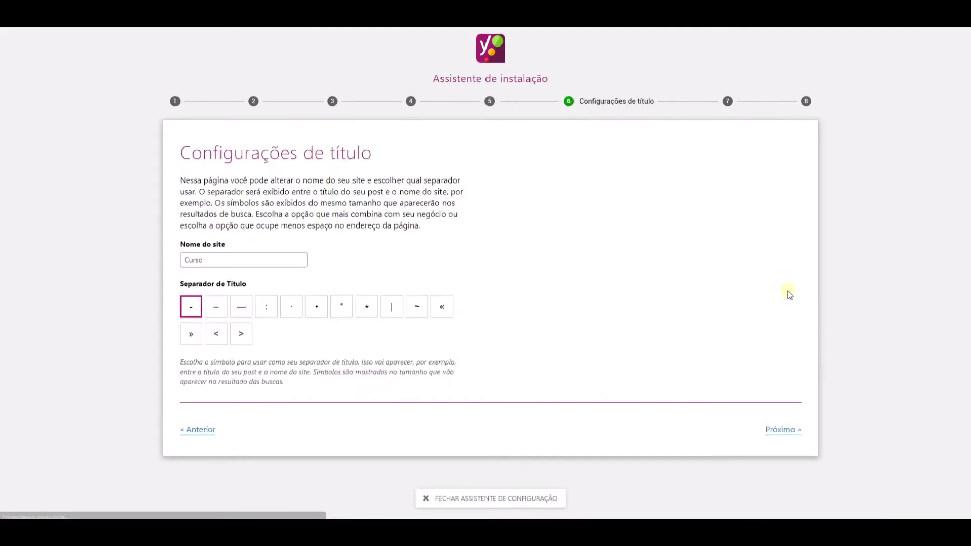
Set the site name to "Treinamento de Wordpress", choose the hyphen as title separator, and continue
{"action": "double_click", "coordinate": [272, 265]}
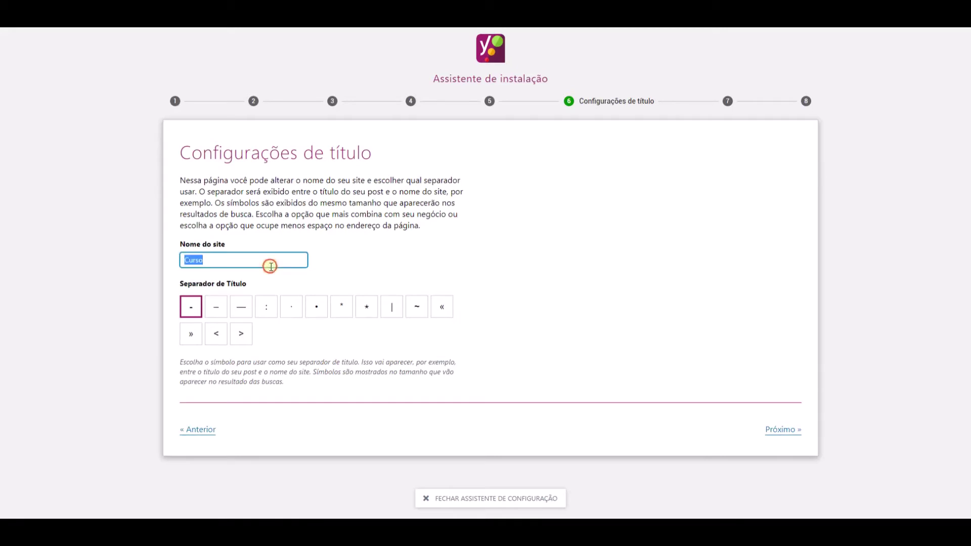
{"action": "type", "text": "Treinamento de Wordpress"}
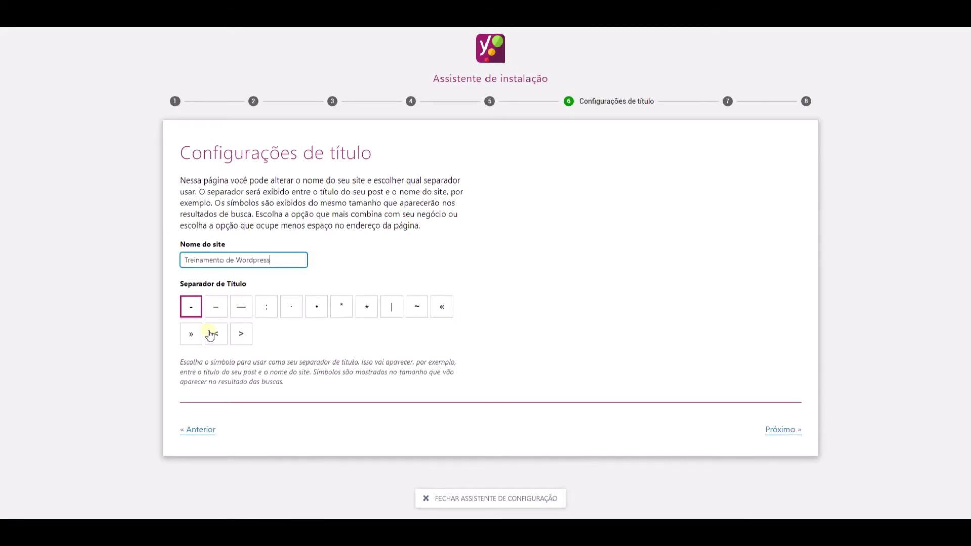
{"action": "left_click", "coordinate": [260, 309]}
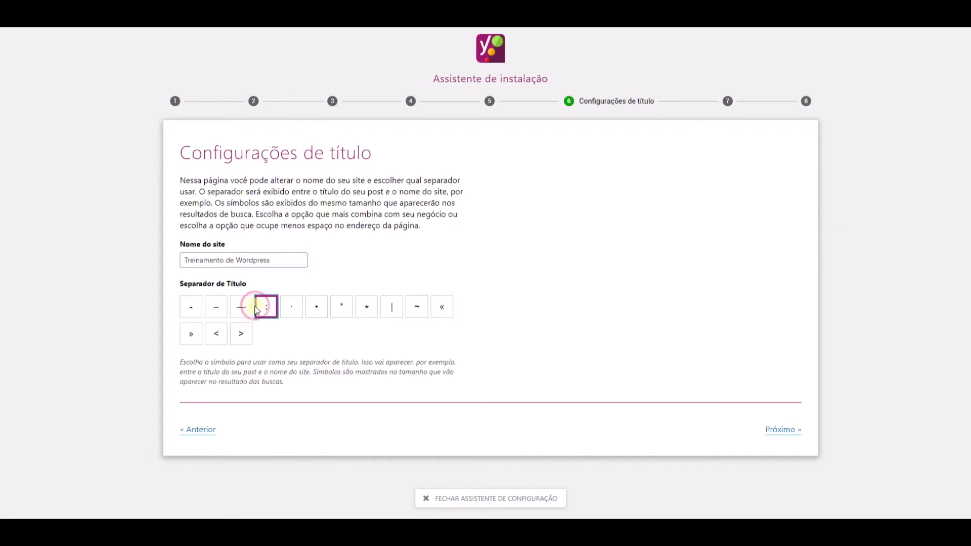
{"action": "left_click", "coordinate": [194, 307]}
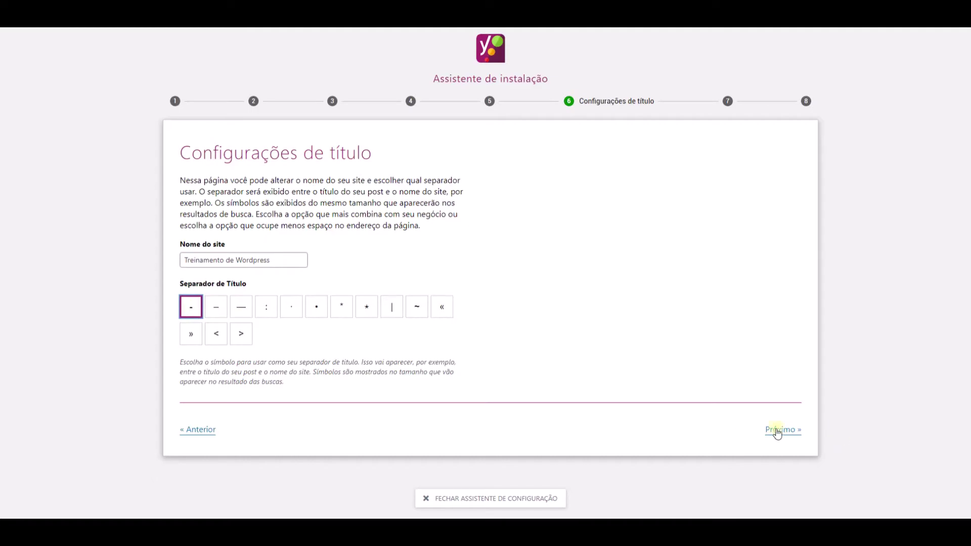
{"action": "left_click", "coordinate": [782, 429]}
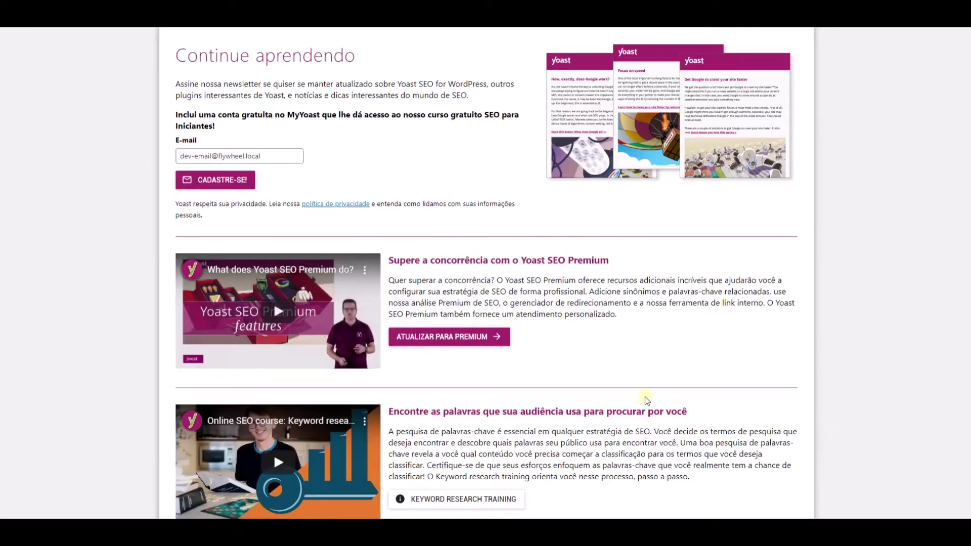
Skip the newsletter and Premium offers on the "Continue aprendendo" page and close the completed installation wizard
{"action": "scroll", "coordinate": [521, 285], "scroll_direction": "down", "scroll_amount": 3}
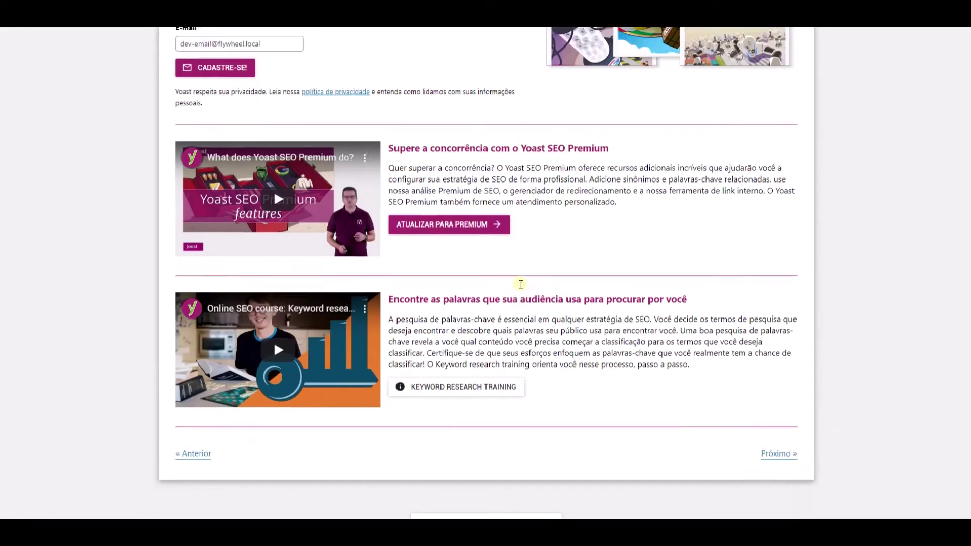
{"action": "scroll", "coordinate": [521, 284], "scroll_direction": "up", "scroll_amount": 4}
{"action": "scroll", "coordinate": [521, 284], "scroll_direction": "down", "scroll_amount": 4}
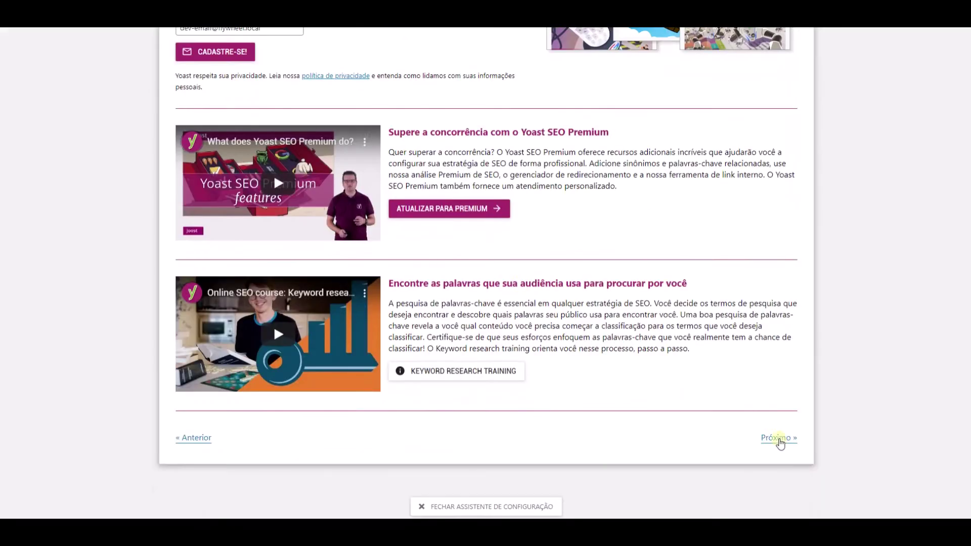
{"action": "left_click", "coordinate": [779, 438]}
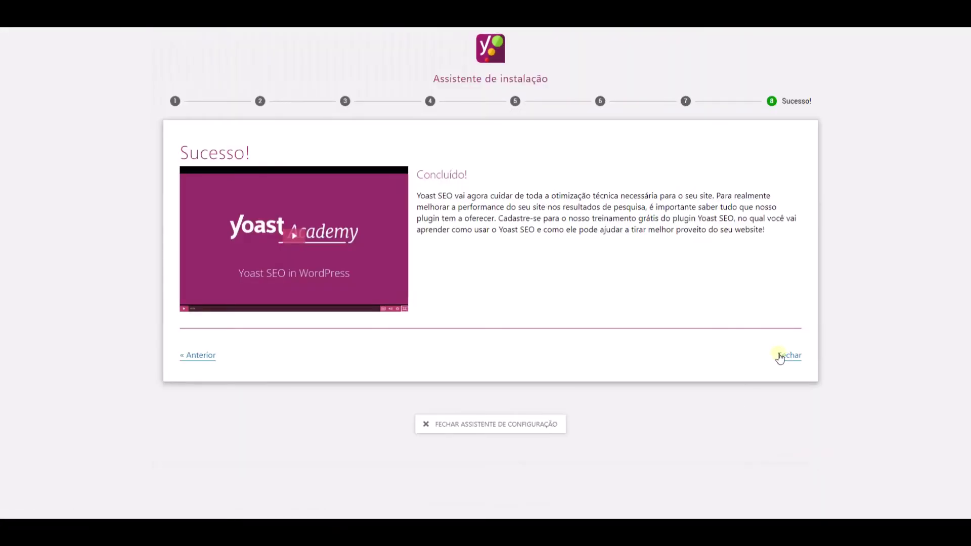
{"action": "left_click", "coordinate": [781, 355]}
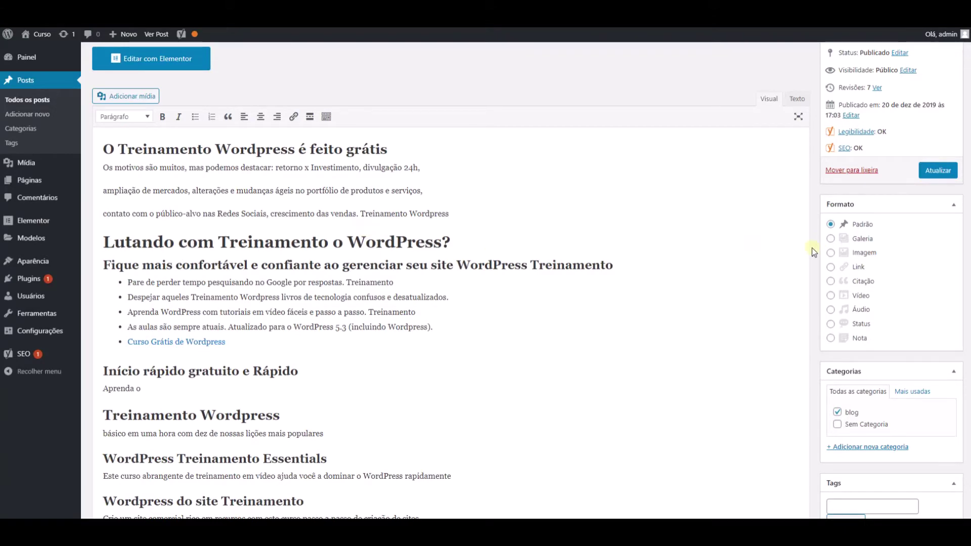
Compare the post's title with its permalink slug, opening the slug for editing and cancelling without changes
{"action": "scroll", "coordinate": [812, 247], "scroll_direction": "up", "scroll_amount": 2}
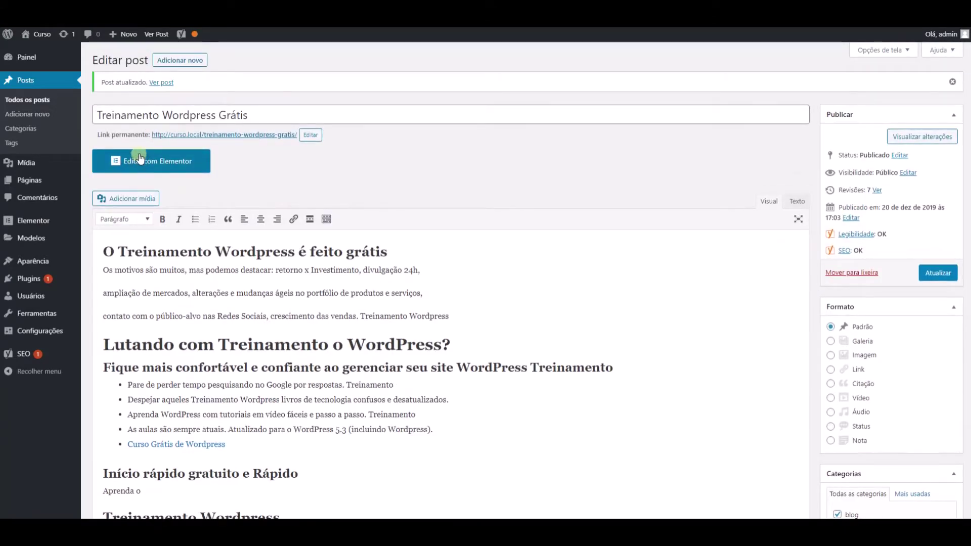
{"action": "left_click_drag", "start_coordinate": [250, 116], "coordinate": [101, 115]}
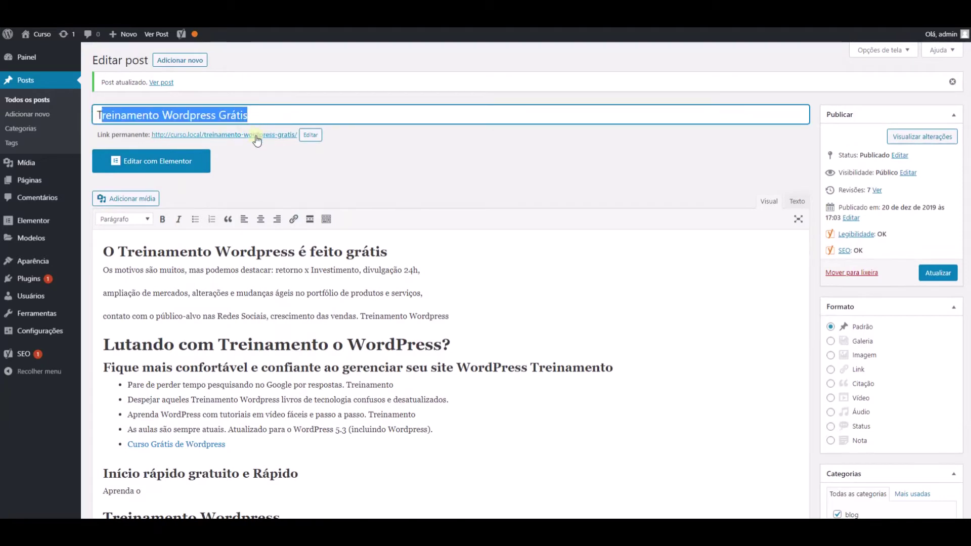
{"action": "left_click", "coordinate": [310, 135]}
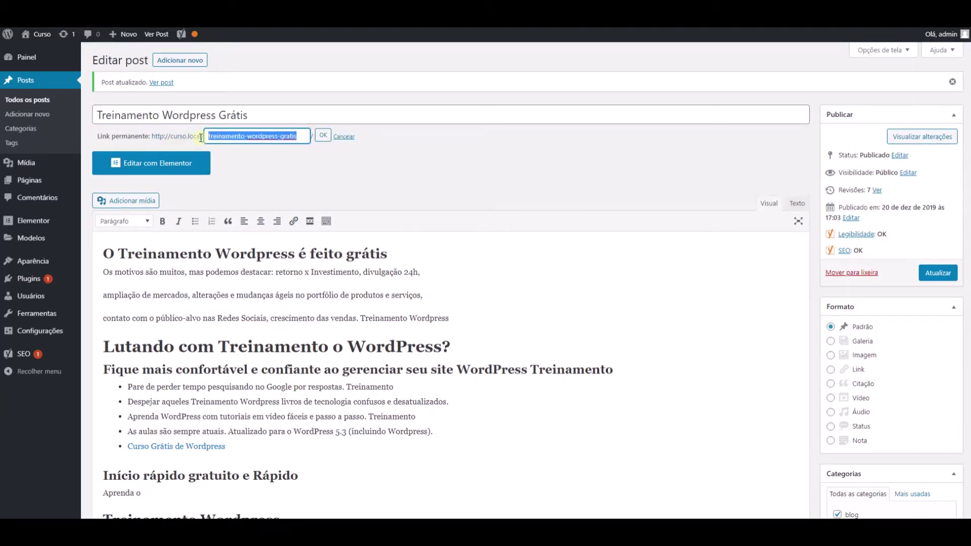
{"action": "left_click", "coordinate": [245, 115]}
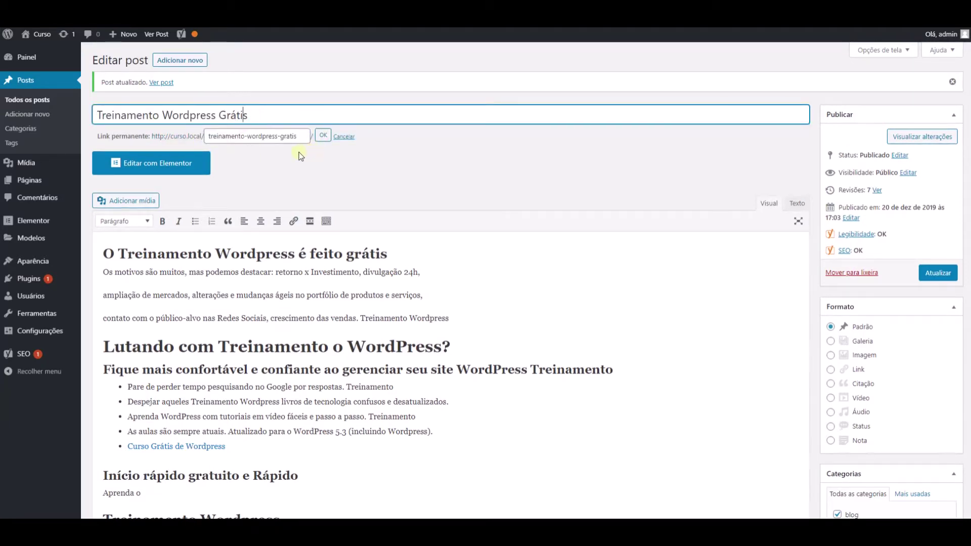
{"action": "left_click", "coordinate": [343, 136]}
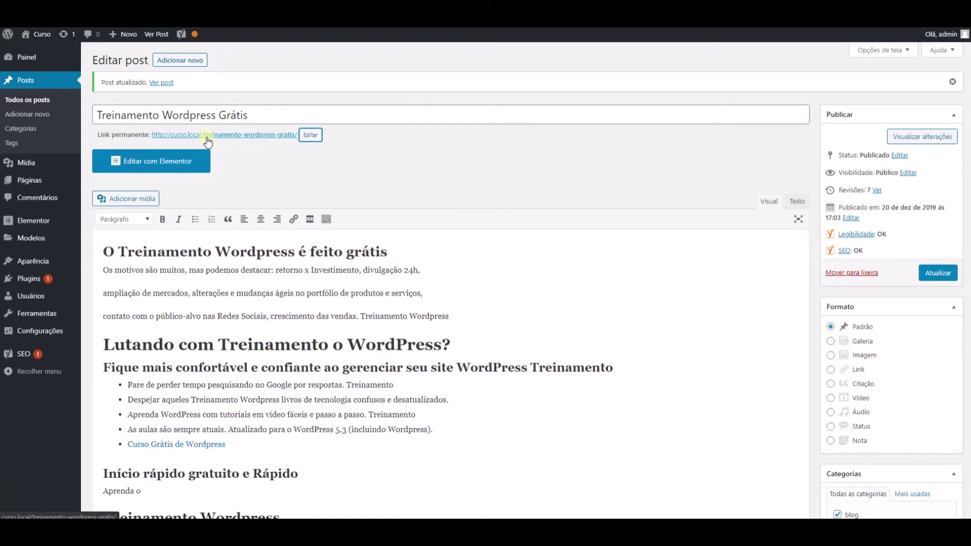
Examine the post's headings, keyword use and link in the body text, down to the Yoast SEO section
{"action": "scroll", "coordinate": [349, 167], "scroll_direction": "down", "scroll_amount": 4}
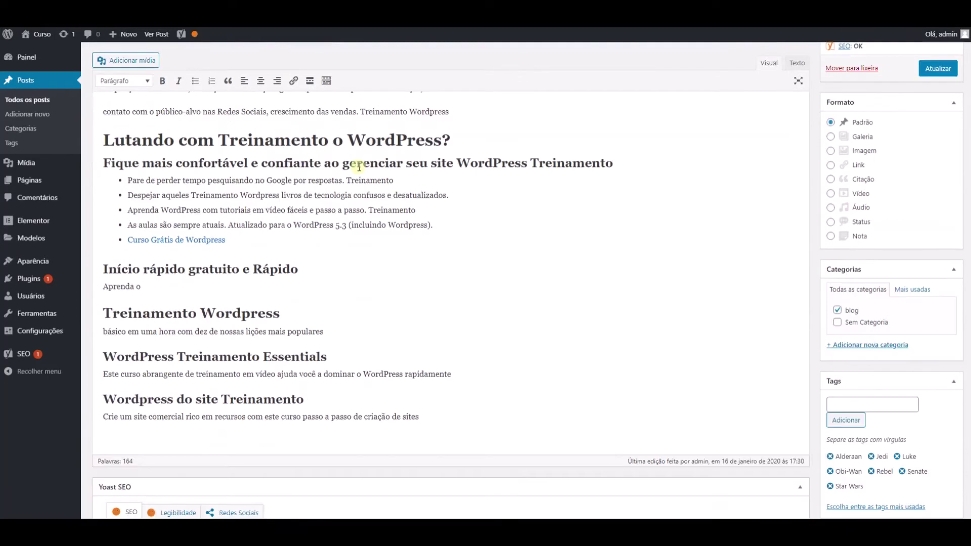
{"action": "scroll", "coordinate": [360, 167], "scroll_direction": "down", "scroll_amount": 1}
{"action": "scroll", "coordinate": [244, 256], "scroll_direction": "up", "scroll_amount": 4}
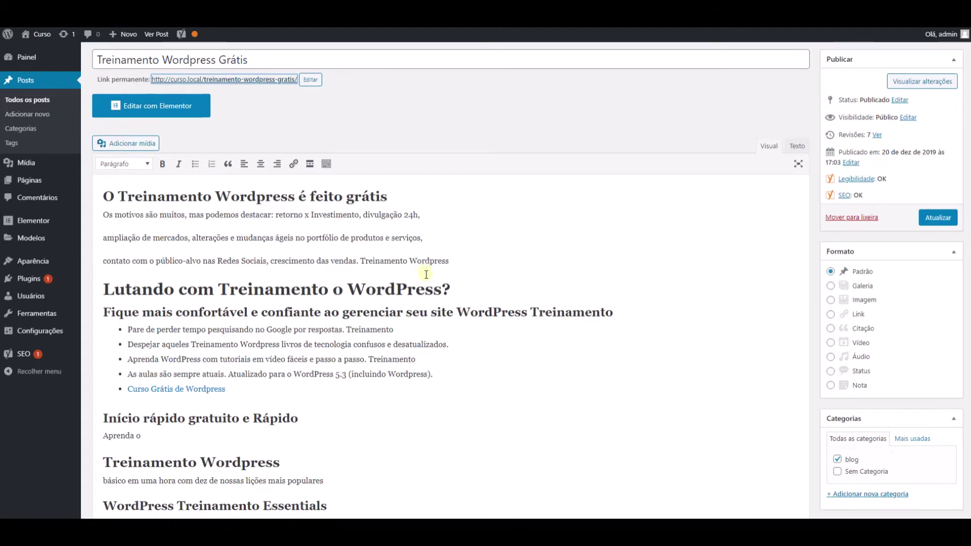
{"action": "scroll", "coordinate": [384, 303], "scroll_direction": "down", "scroll_amount": 1}
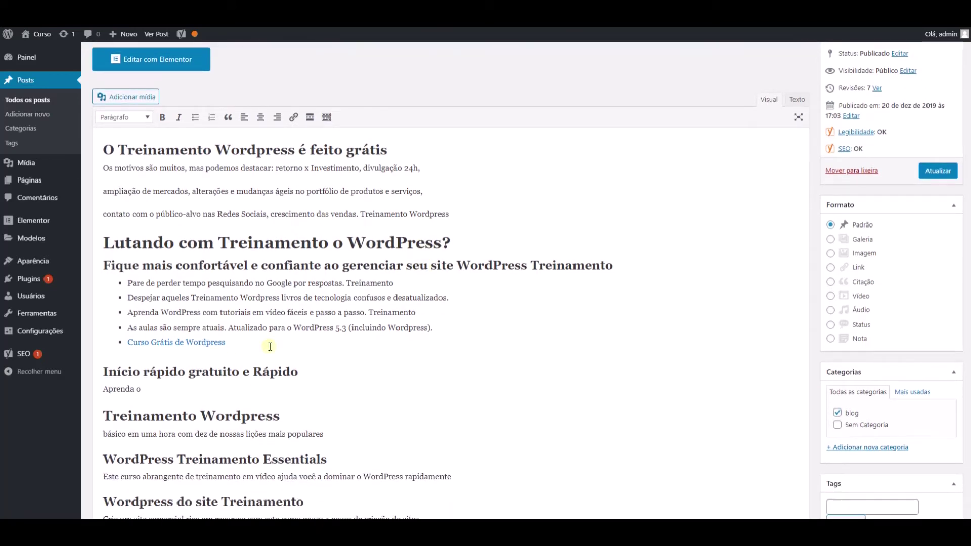
{"action": "scroll", "coordinate": [270, 347], "scroll_direction": "down", "scroll_amount": 3}
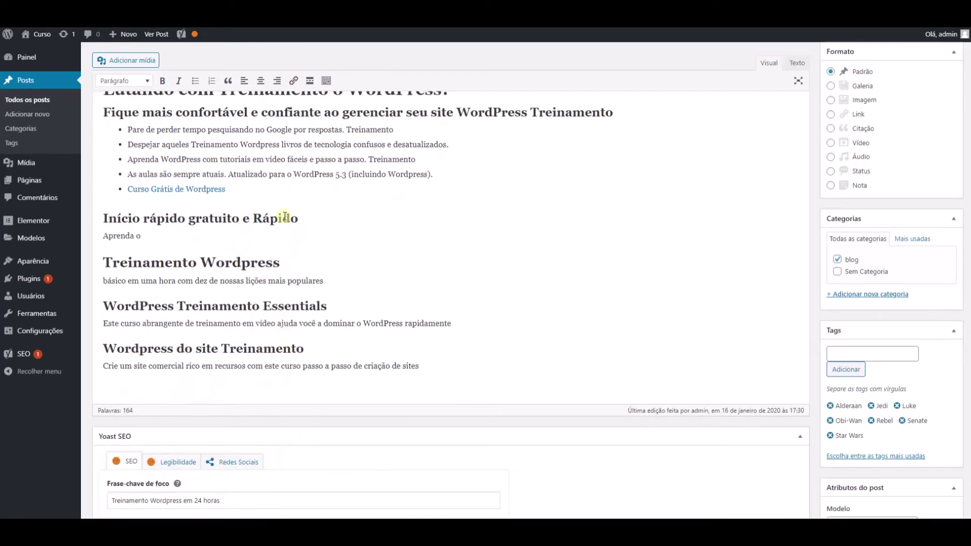
{"action": "scroll", "coordinate": [321, 130], "scroll_direction": "up", "scroll_amount": 3}
{"action": "scroll", "coordinate": [322, 218], "scroll_direction": "down", "scroll_amount": 6}
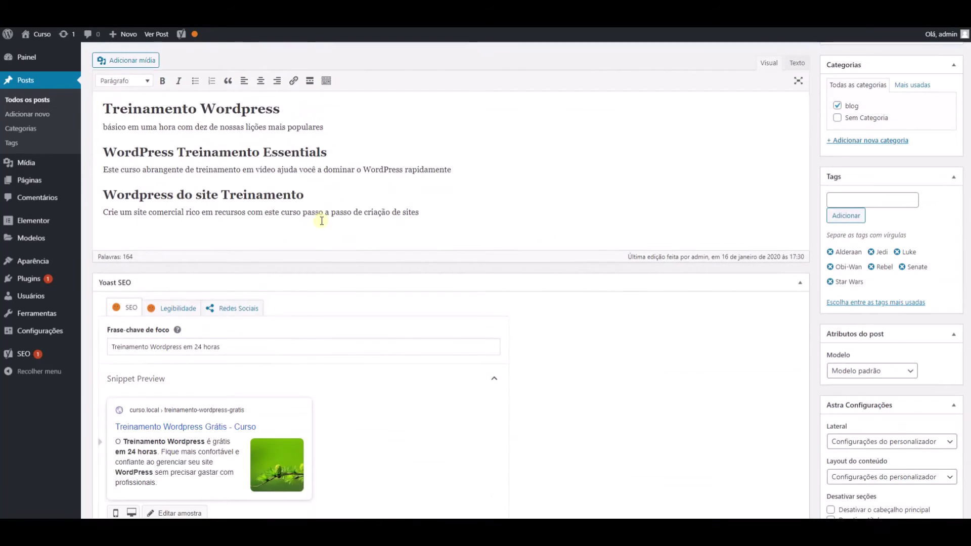
Examine the focus keyphrase in the Yoast SEO section and compare it with the post's body text
{"action": "scroll", "coordinate": [322, 221], "scroll_direction": "down", "scroll_amount": 2}
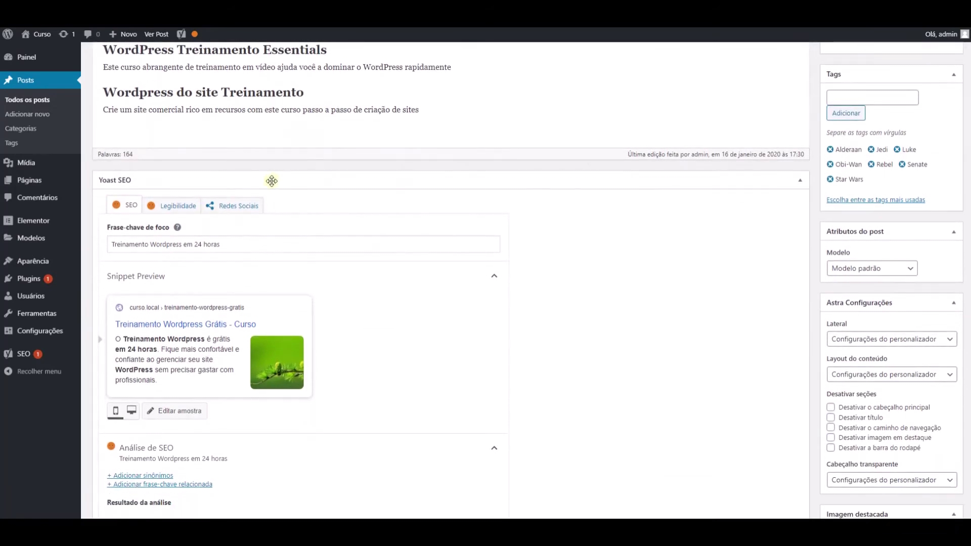
{"action": "scroll", "coordinate": [336, 167], "scroll_direction": "down", "scroll_amount": 1}
{"action": "scroll", "coordinate": [337, 167], "scroll_direction": "up", "scroll_amount": 5}
{"action": "scroll", "coordinate": [337, 169], "scroll_direction": "down", "scroll_amount": 6}
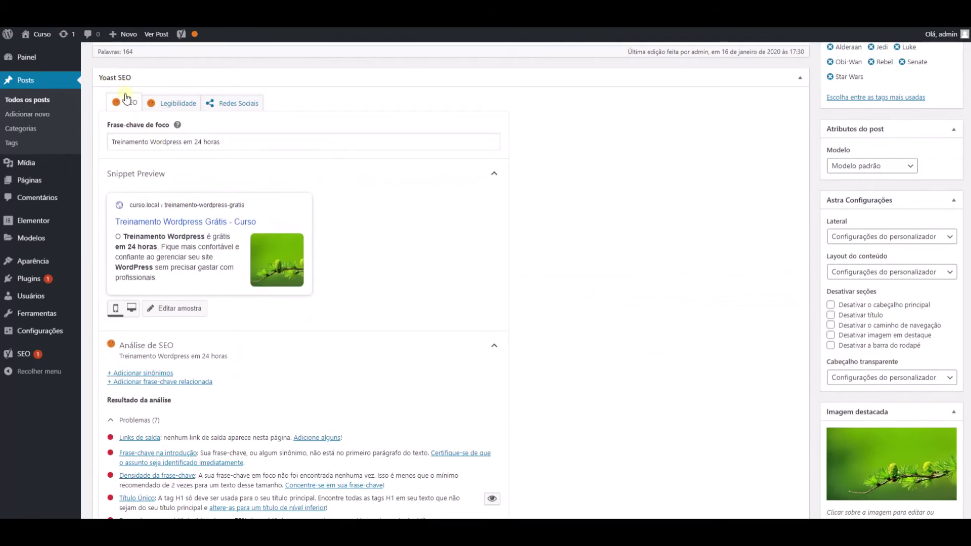
{"action": "scroll", "coordinate": [273, 170], "scroll_direction": "up", "scroll_amount": 1}
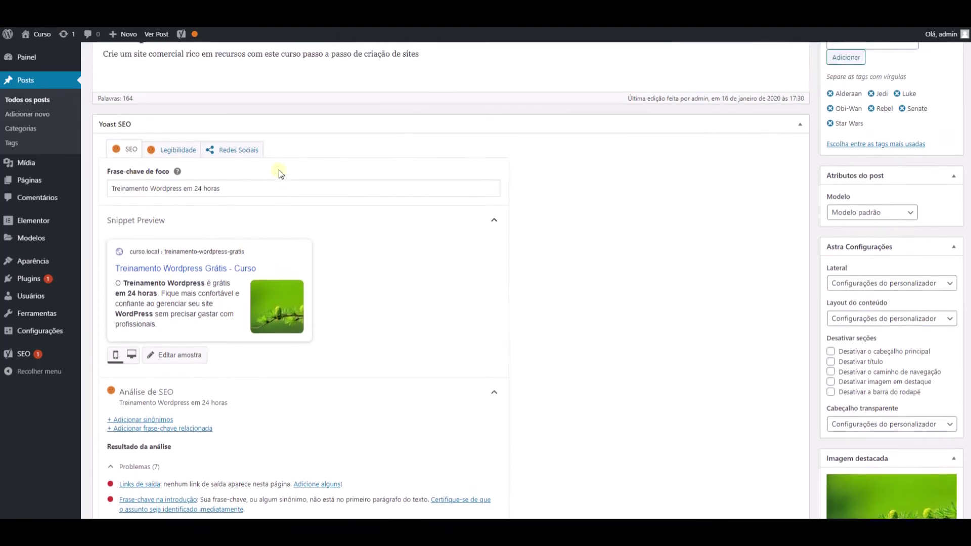
{"action": "left_click_drag", "start_coordinate": [242, 193], "coordinate": [110, 194]}
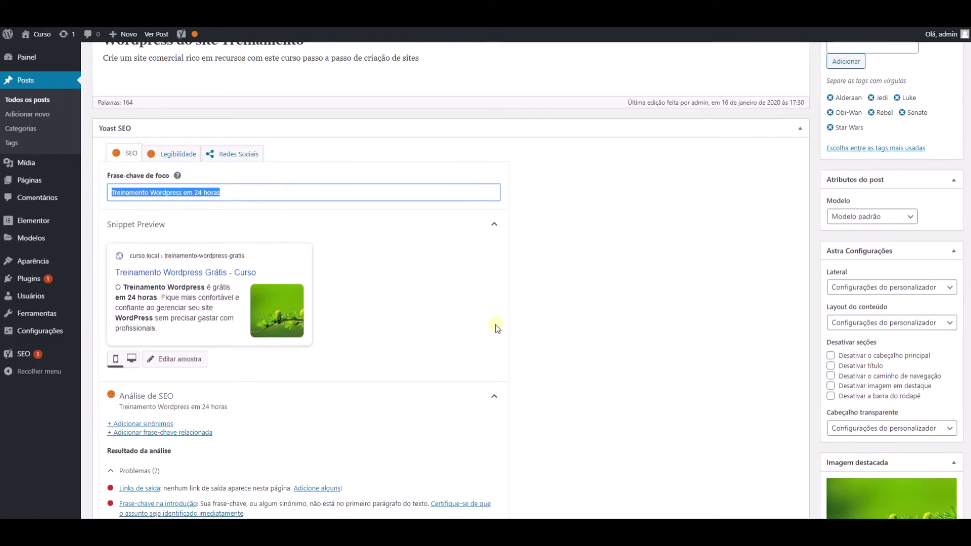
{"action": "scroll", "coordinate": [495, 326], "scroll_direction": "up", "scroll_amount": 3}
{"action": "scroll", "coordinate": [496, 325], "scroll_direction": "up", "scroll_amount": 3}
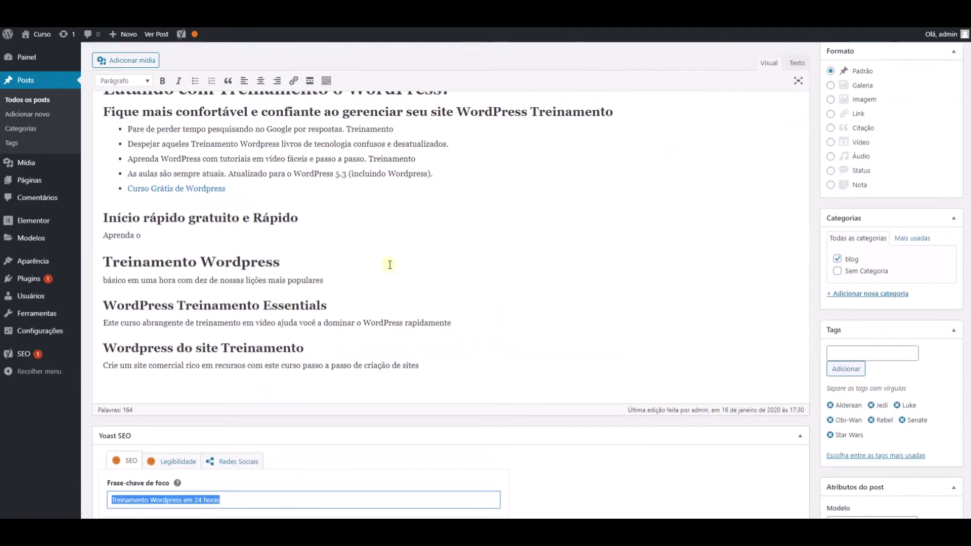
{"action": "scroll", "coordinate": [405, 288], "scroll_direction": "down", "scroll_amount": 2}
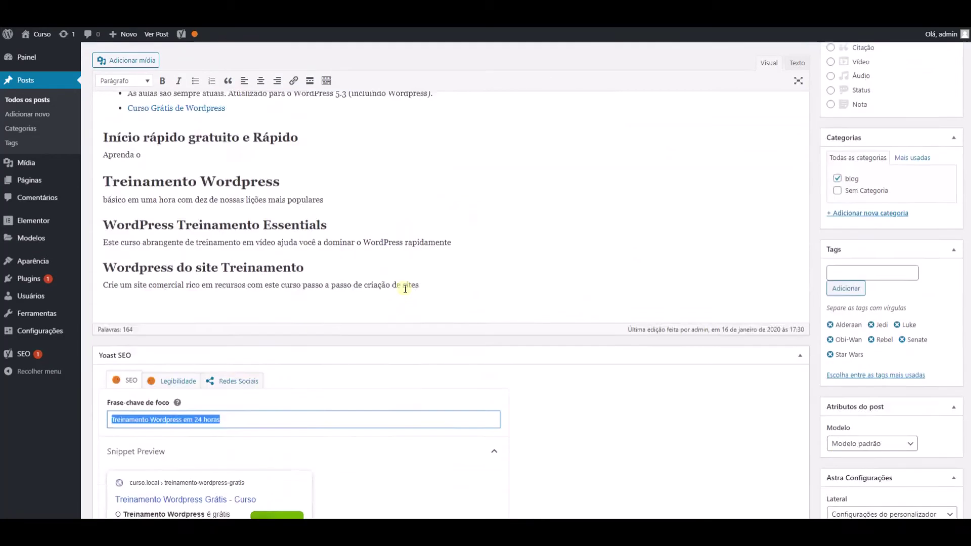
{"action": "scroll", "coordinate": [564, 403], "scroll_direction": "down", "scroll_amount": 4}
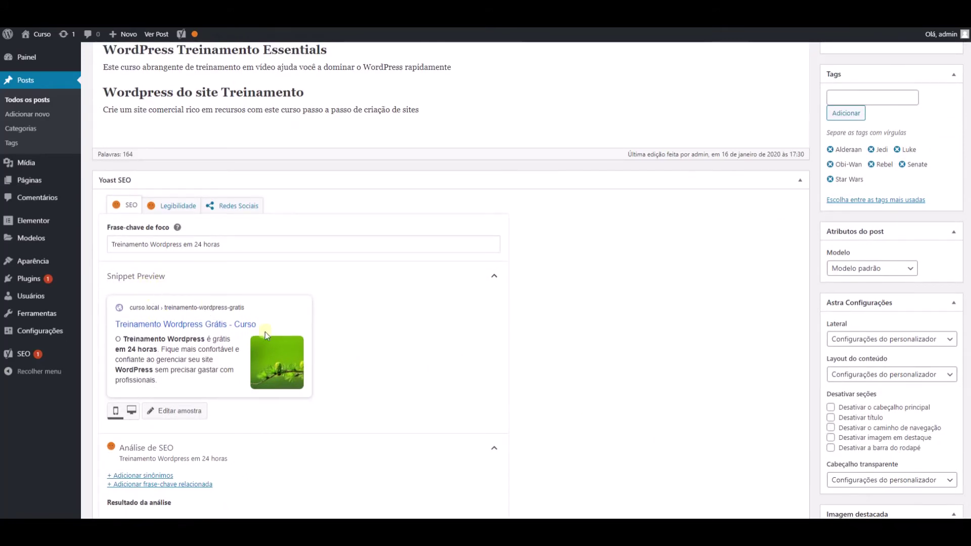
Open the snippet editor and examine the slug and meta description, checking them against the post's content
{"action": "scroll", "coordinate": [191, 312], "scroll_direction": "down", "scroll_amount": 1}
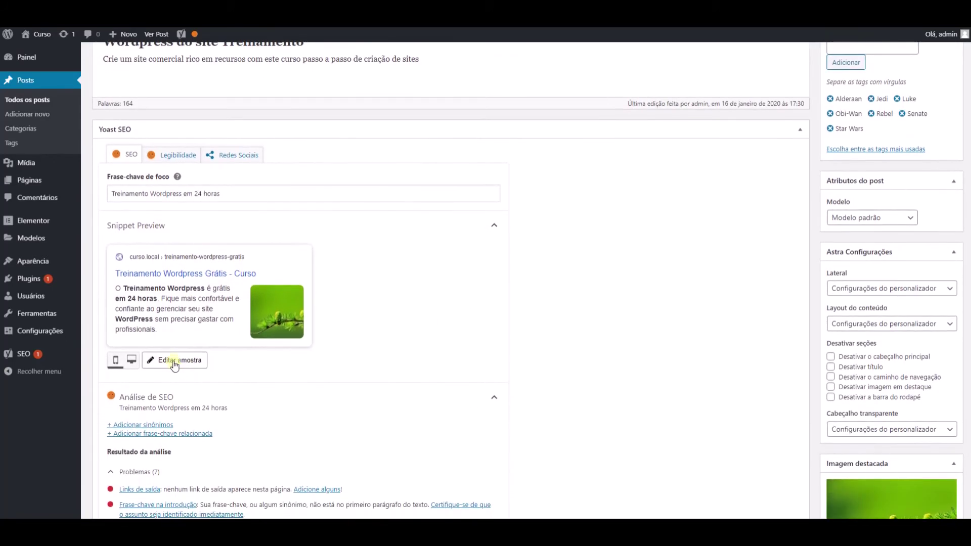
{"action": "left_click", "coordinate": [174, 360]}
{"action": "scroll", "coordinate": [182, 354], "scroll_direction": "down", "scroll_amount": 3}
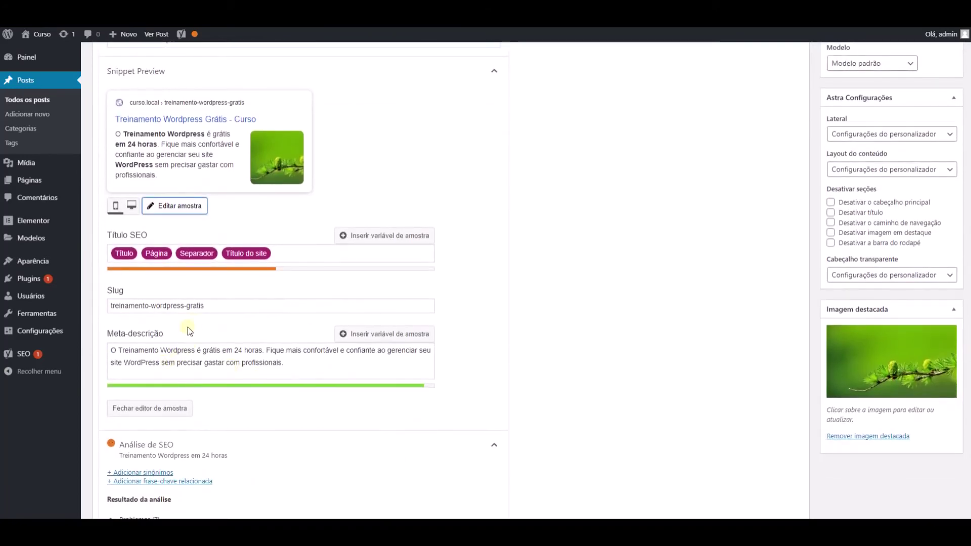
{"action": "left_click_drag", "start_coordinate": [228, 306], "coordinate": [110, 305]}
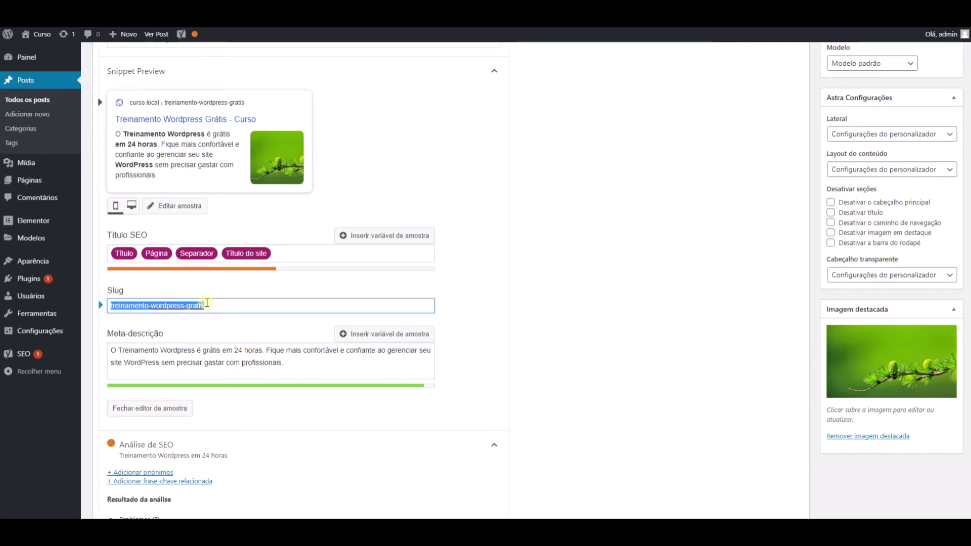
{"action": "left_click_drag", "start_coordinate": [298, 362], "coordinate": [100, 347]}
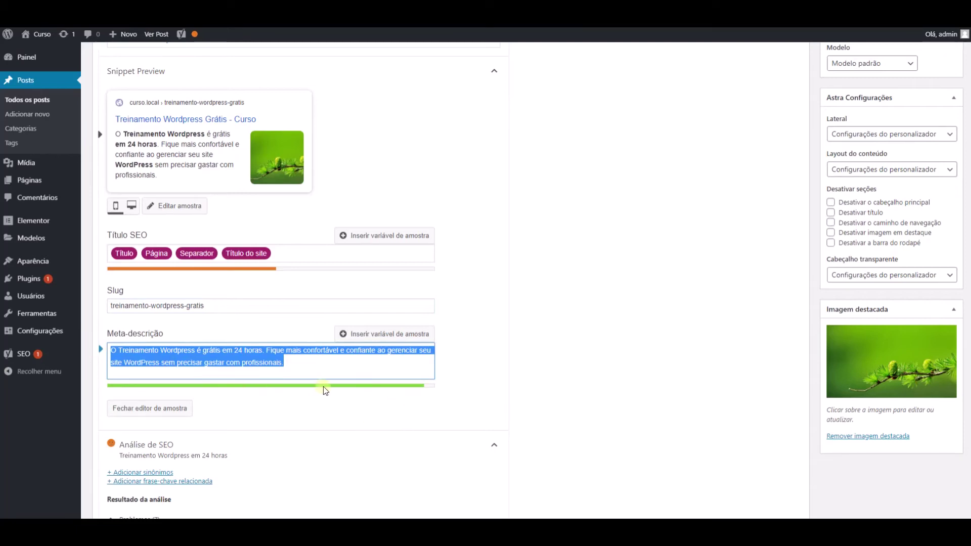
{"action": "left_click", "coordinate": [302, 366]}
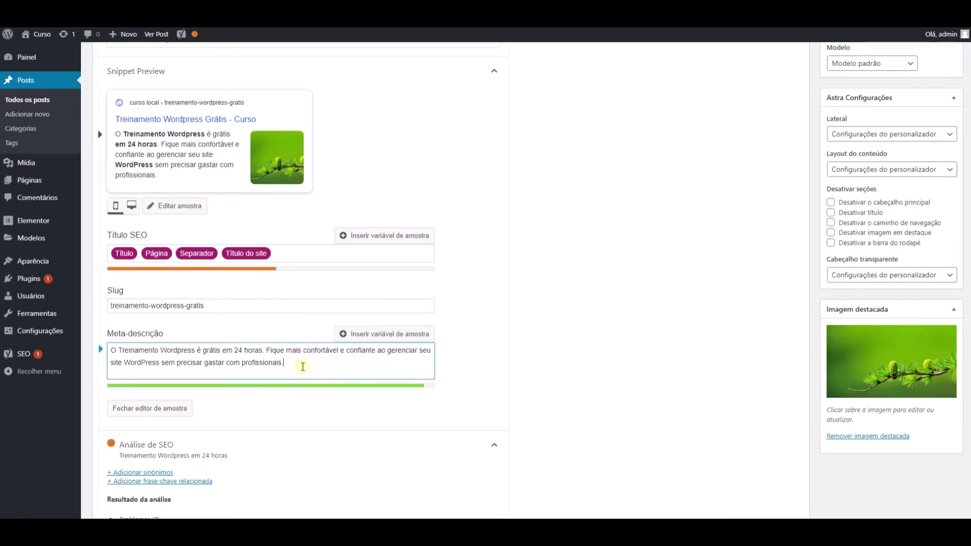
{"action": "scroll", "coordinate": [476, 367], "scroll_direction": "up", "scroll_amount": 10}
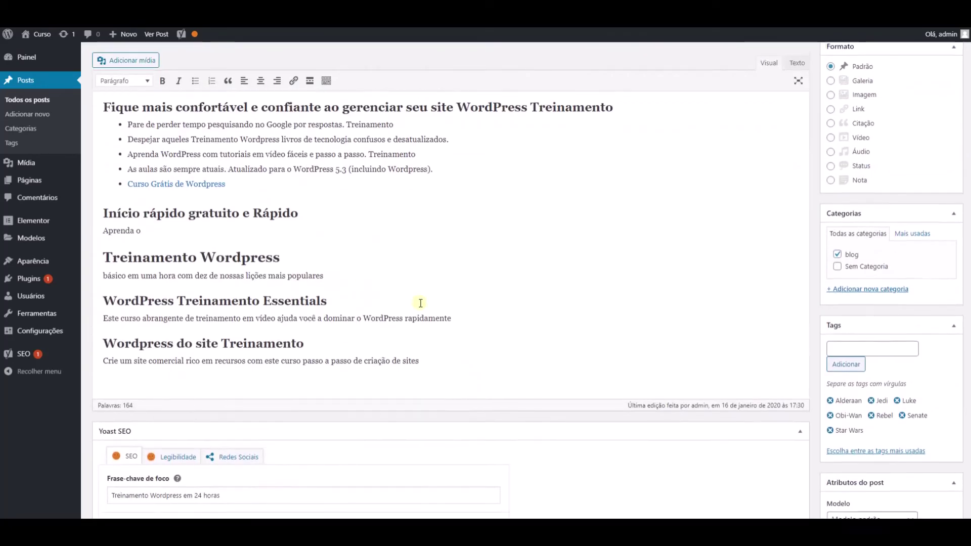
{"action": "scroll", "coordinate": [420, 303], "scroll_direction": "down", "scroll_amount": 7}
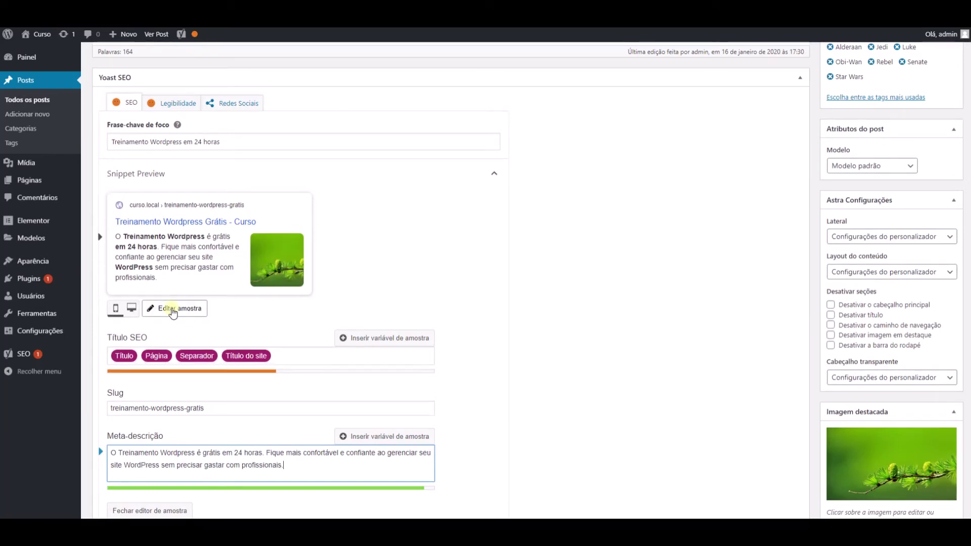
Collapse the problems list in the SEO analysis and review the suggested improvements and good results
{"action": "scroll", "coordinate": [483, 256], "scroll_direction": "down", "scroll_amount": 6}
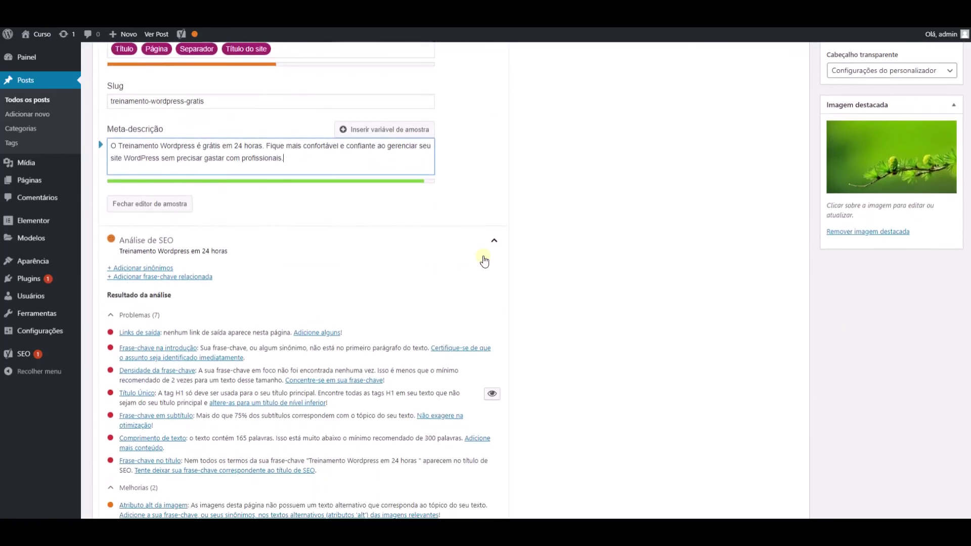
{"action": "left_click", "coordinate": [150, 316]}
{"action": "scroll", "coordinate": [206, 348], "scroll_direction": "down", "scroll_amount": 3}
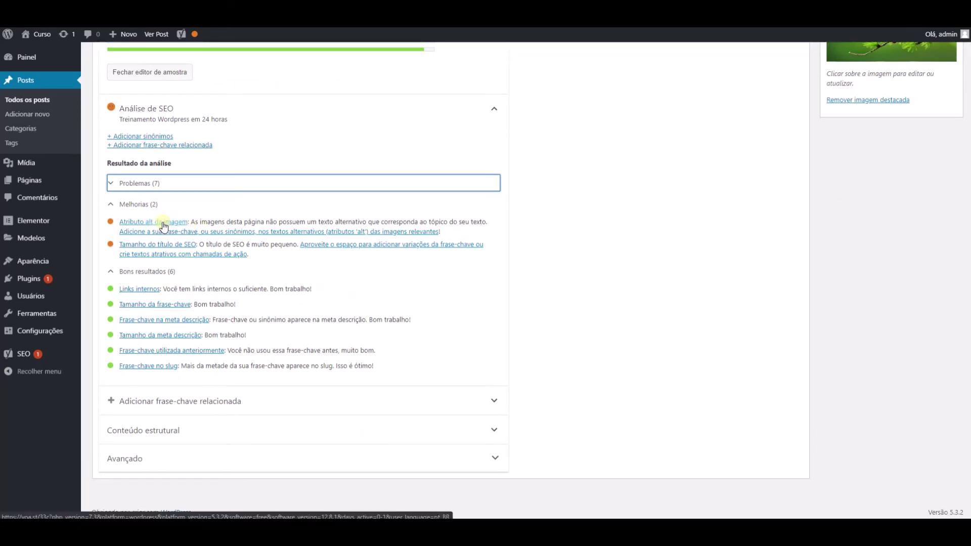
Copy the featured image's alternative text "Treinamento Wordpress em 24 horas" into its title and set it as the featured image
{"action": "scroll", "coordinate": [519, 256], "scroll_direction": "up", "scroll_amount": 3}
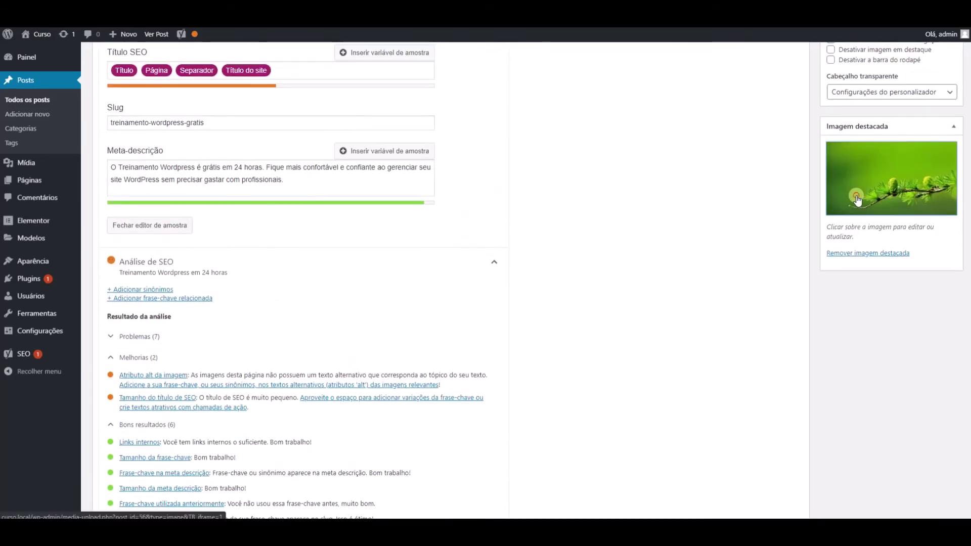
{"action": "left_click", "coordinate": [855, 197]}
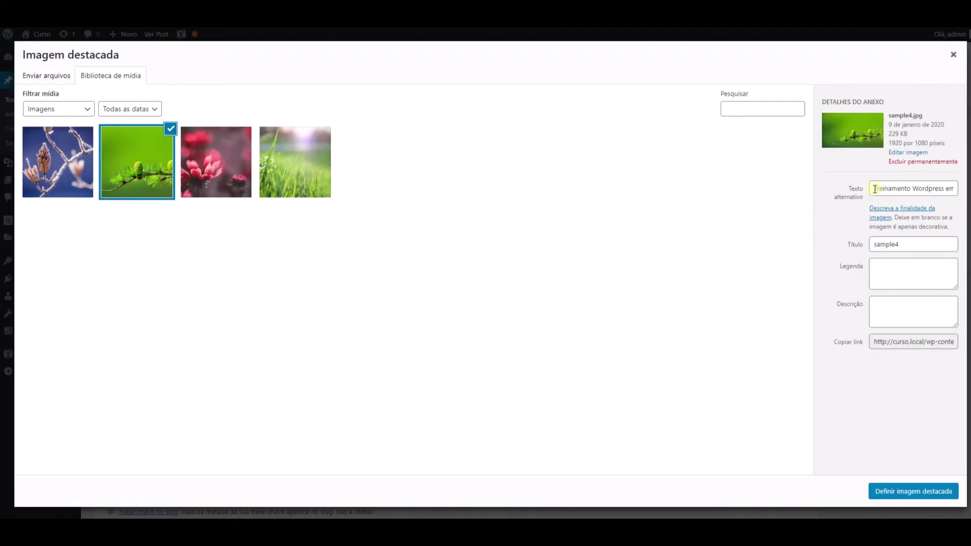
{"action": "triple_click", "coordinate": [875, 189]}
{"action": "left_click", "coordinate": [888, 187]}
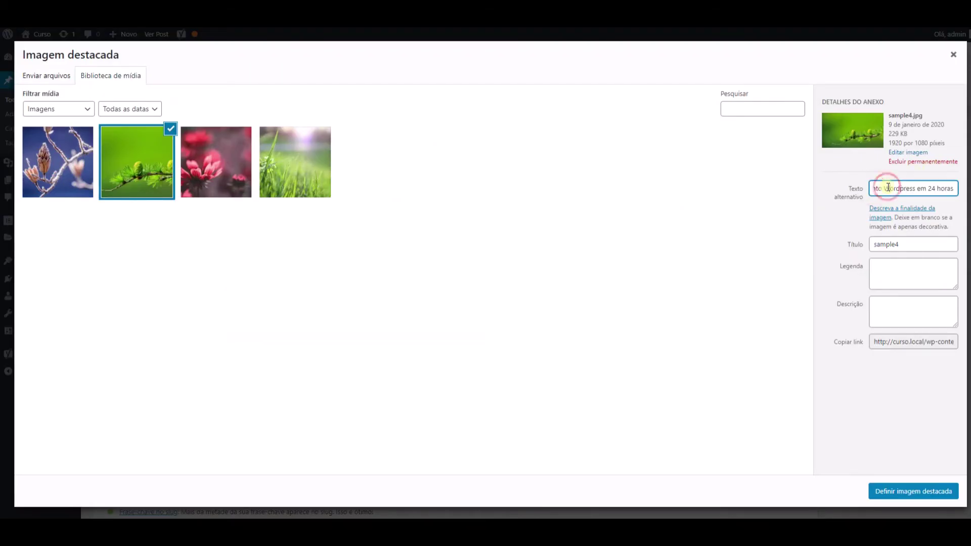
{"action": "left_click_drag", "start_coordinate": [888, 187], "coordinate": [852, 195]}
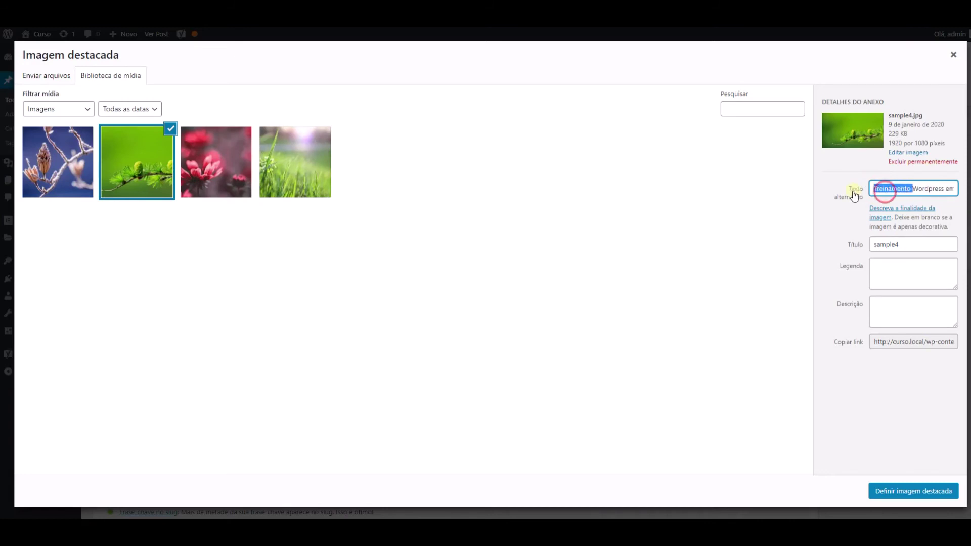
{"action": "triple_click", "coordinate": [907, 190]}
{"action": "key", "text": "ctrl+c"}
{"action": "left_click", "coordinate": [893, 244]}
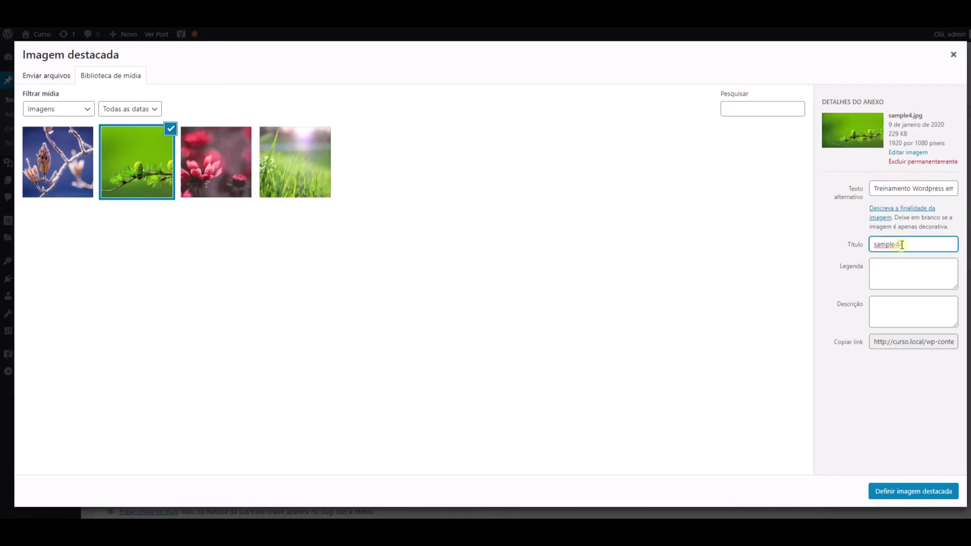
{"action": "double_click", "coordinate": [900, 244]}
{"action": "key", "text": "ctrl+v"}
{"action": "left_click", "coordinate": [900, 491]}
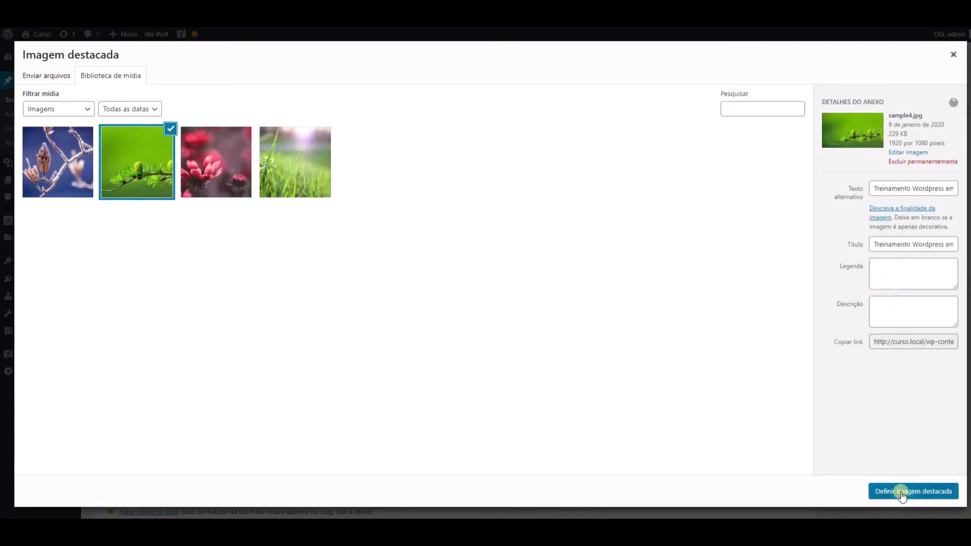
Extend the post title to "Treinamento Wordpress Grátis em 24 horas, você aprende tudo!"
{"action": "scroll", "coordinate": [368, 361], "scroll_direction": "down", "scroll_amount": 1}
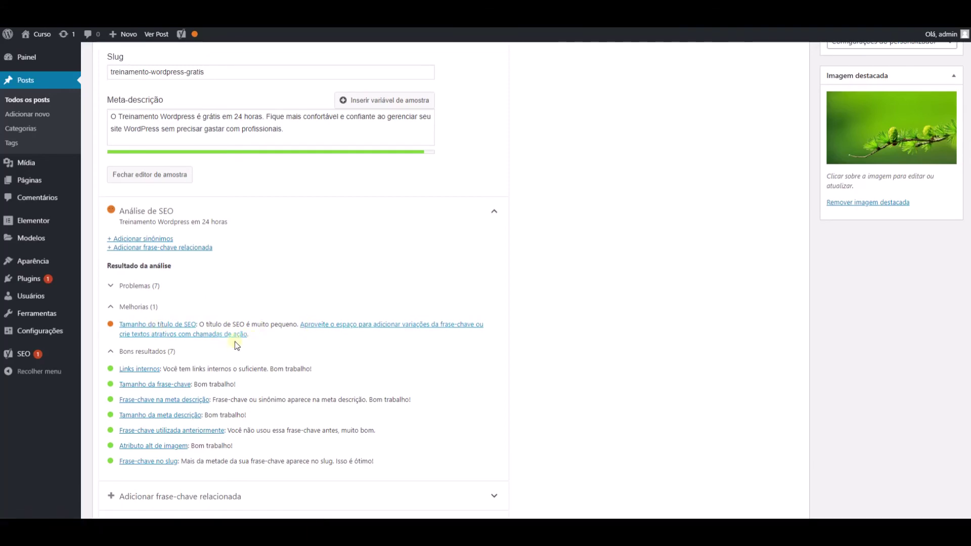
{"action": "scroll", "coordinate": [286, 342], "scroll_direction": "up", "scroll_amount": 20}
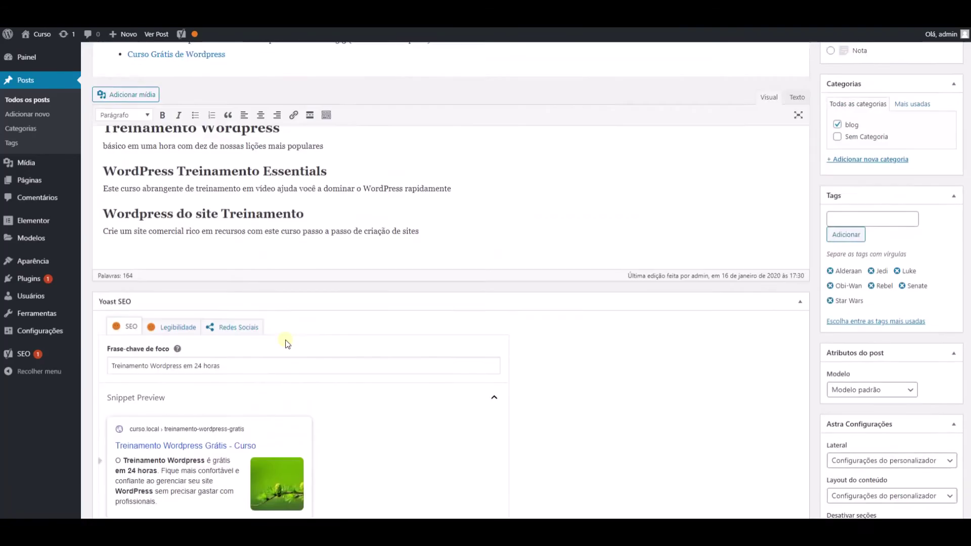
{"action": "left_click", "coordinate": [276, 115]}
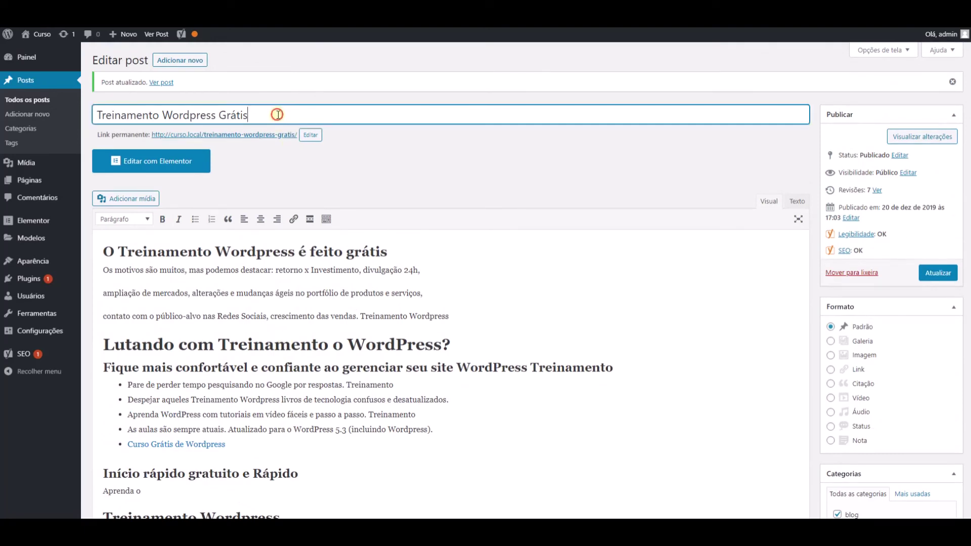
{"action": "type", "text": "em 24 horas, você aprende tudo!"}
{"action": "triple_click", "coordinate": [278, 115]}
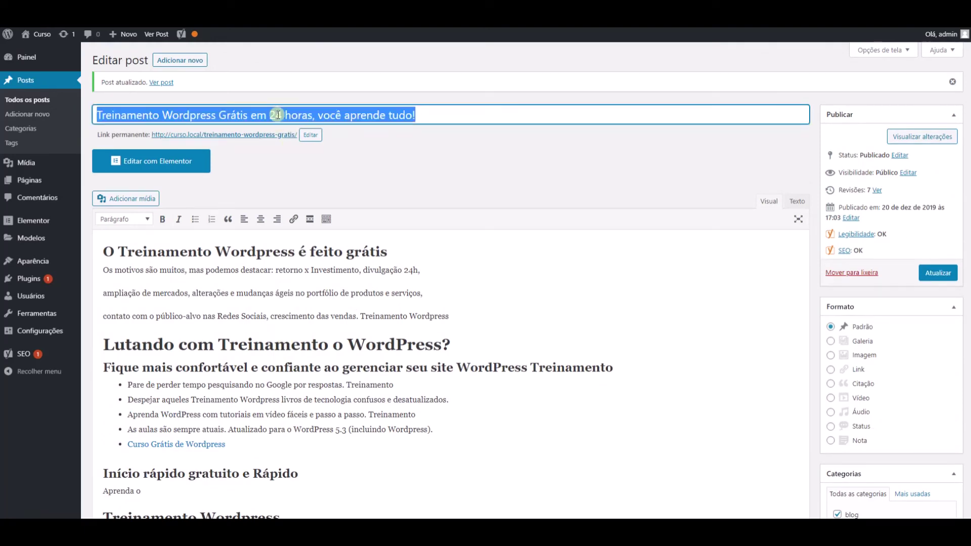
Clear the permalink slug and confirm it empty so that it is regenerated from the post title
{"action": "left_click", "coordinate": [311, 135]}
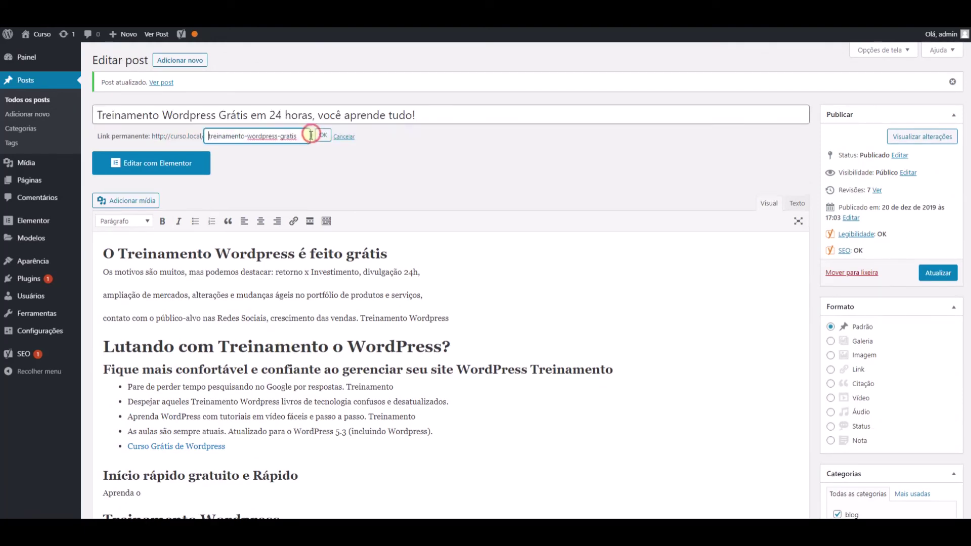
{"action": "triple_click", "coordinate": [303, 137]}
{"action": "key", "text": "BackSpace"}
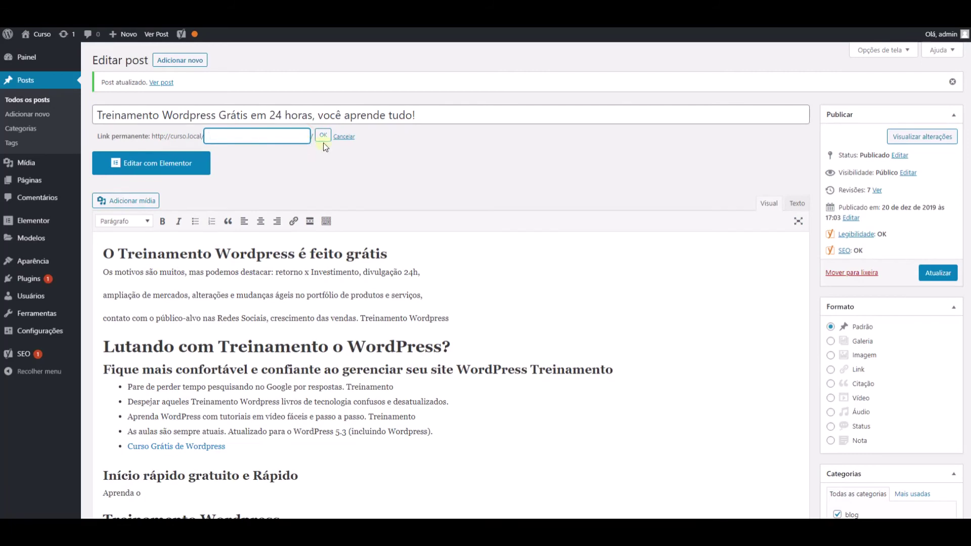
{"action": "left_click", "coordinate": [323, 138]}
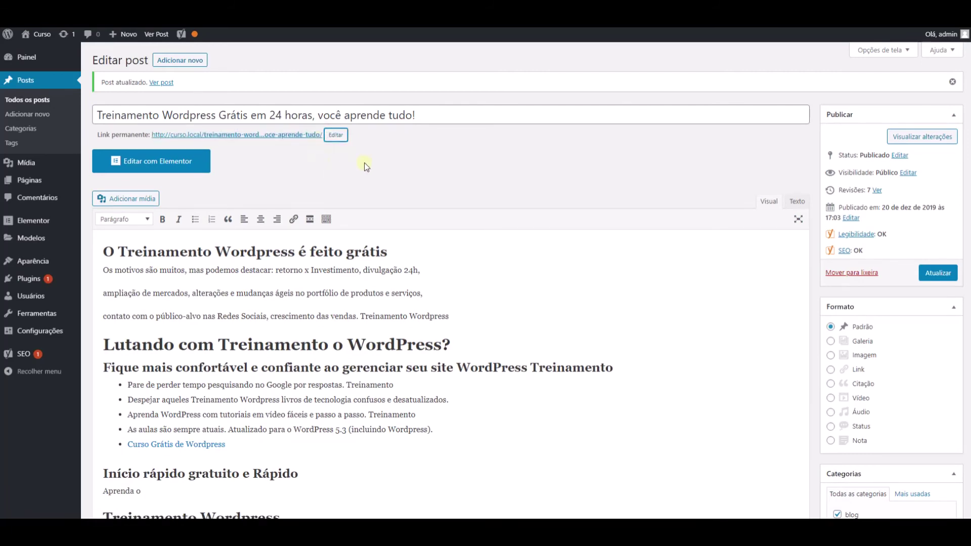
Review the problems listed in the SEO analysis and compare them with the post's headings, links and text
{"action": "scroll", "coordinate": [364, 162], "scroll_direction": "down", "scroll_amount": 20}
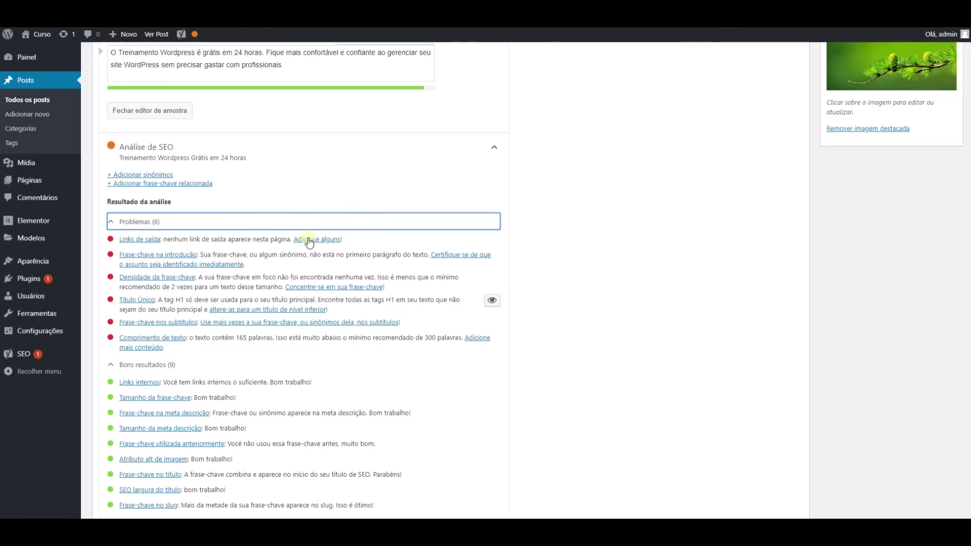
{"action": "scroll", "coordinate": [479, 316], "scroll_direction": "up", "scroll_amount": 20}
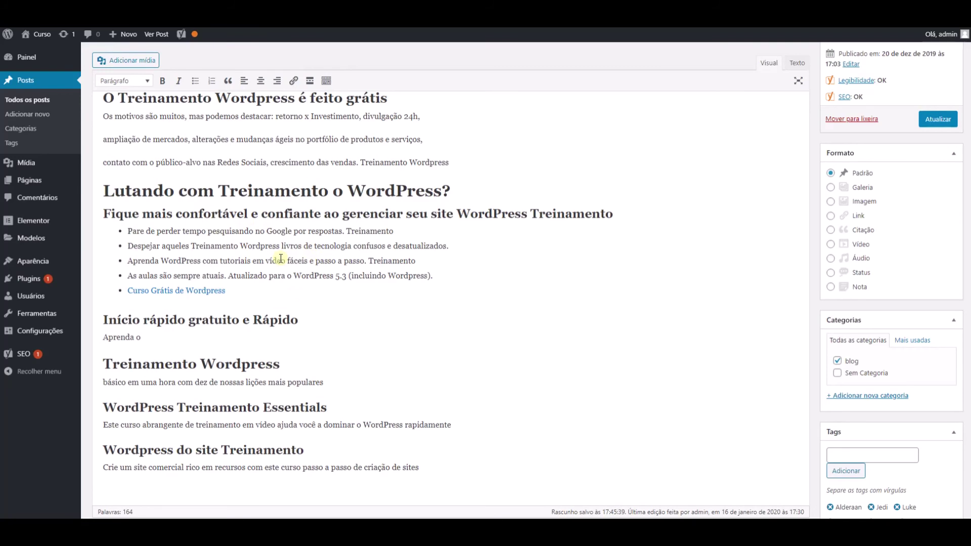
{"action": "scroll", "coordinate": [296, 258], "scroll_direction": "down", "scroll_amount": 20}
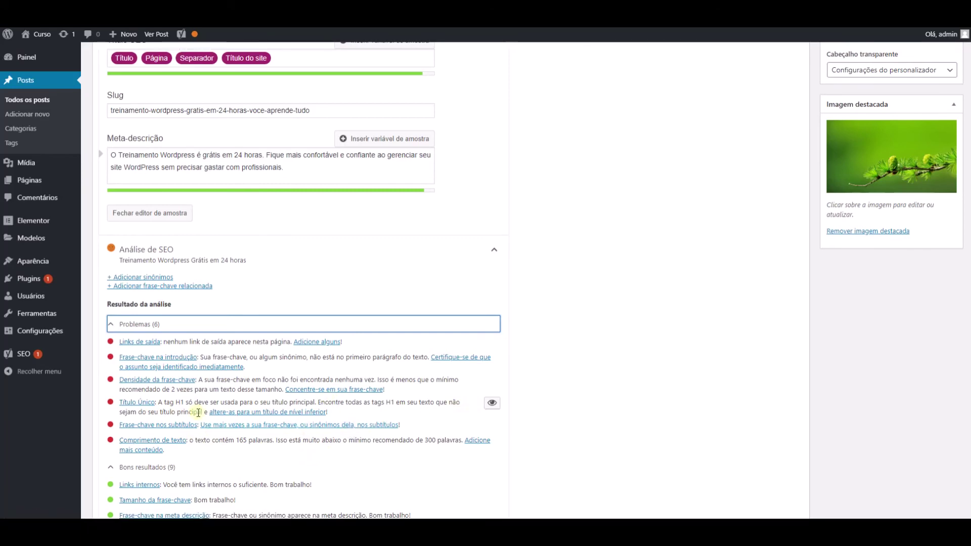
Make "Lutando com Treinamento o WordPress?" an h3 heading in the post's HTML source
{"action": "scroll", "coordinate": [445, 409], "scroll_direction": "up", "scroll_amount": 20}
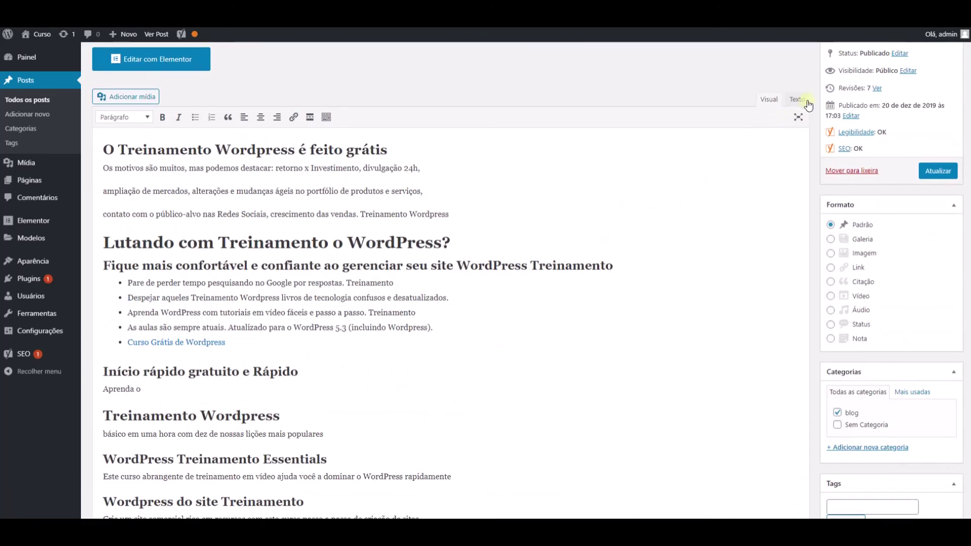
{"action": "left_click", "coordinate": [803, 101]}
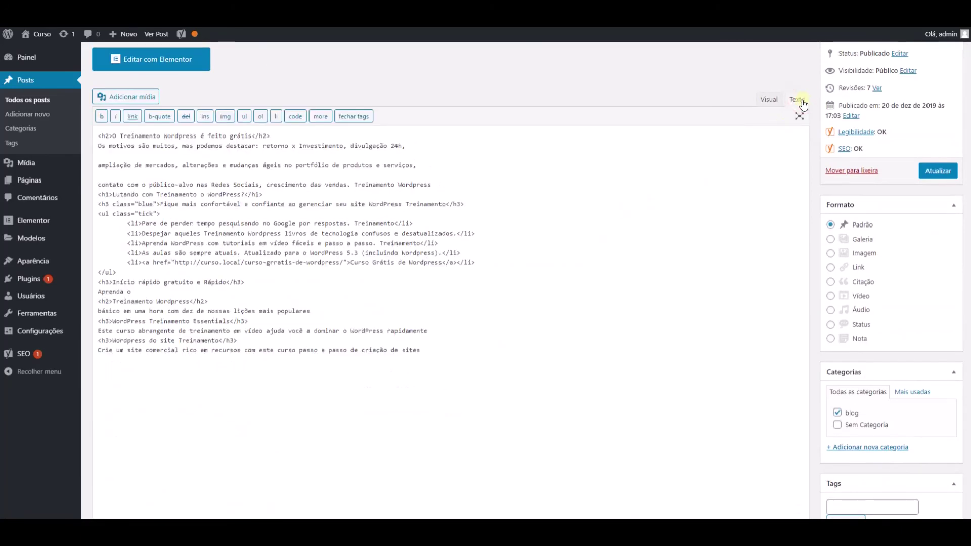
{"action": "left_click_drag", "start_coordinate": [105, 193], "coordinate": [109, 194]}
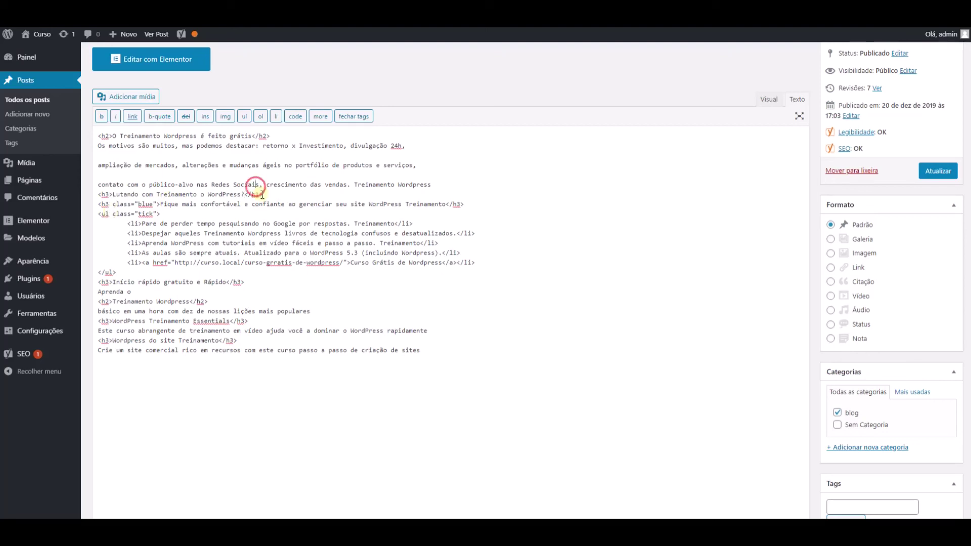
Complete the closing h3 tag after "Lutando com Treinamento o WordPress?" in the HTML source and update the post
{"action": "type", "text": "3"}
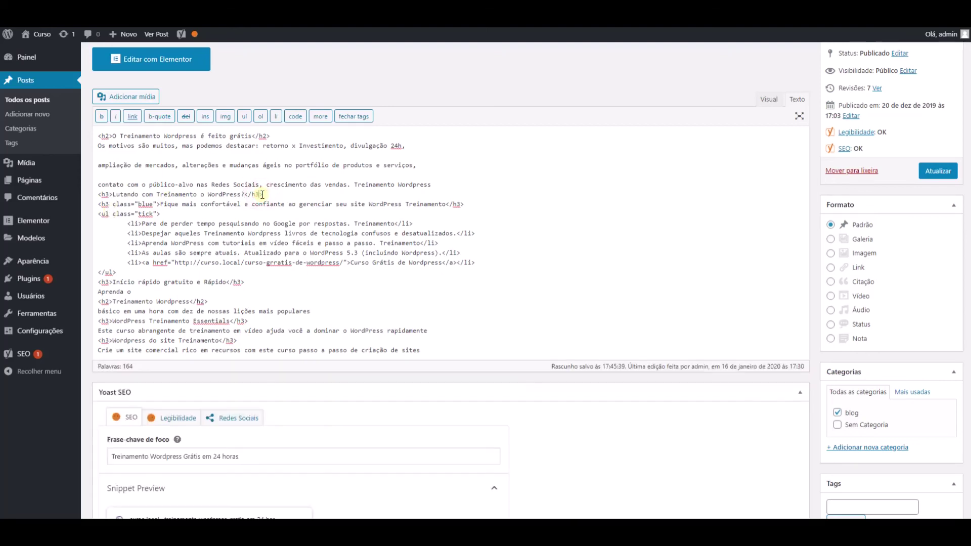
{"action": "scroll", "coordinate": [327, 276], "scroll_direction": "down", "scroll_amount": 15}
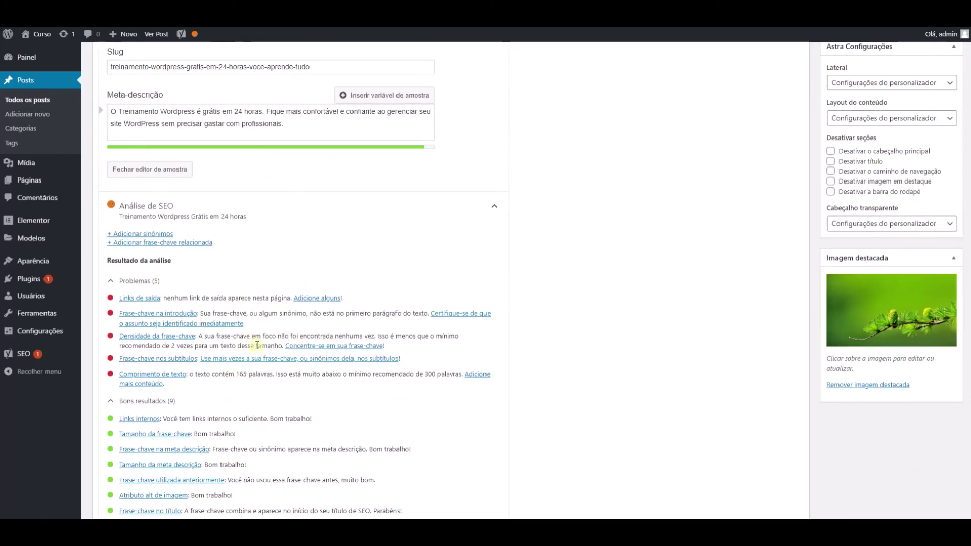
{"action": "scroll", "coordinate": [795, 300], "scroll_direction": "up", "scroll_amount": 7}
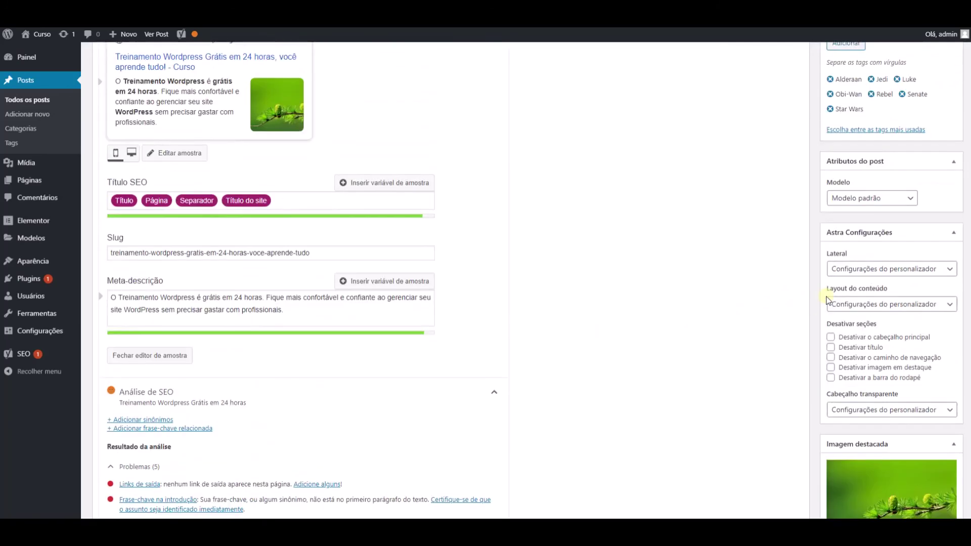
{"action": "scroll", "coordinate": [929, 153], "scroll_direction": "up", "scroll_amount": 4}
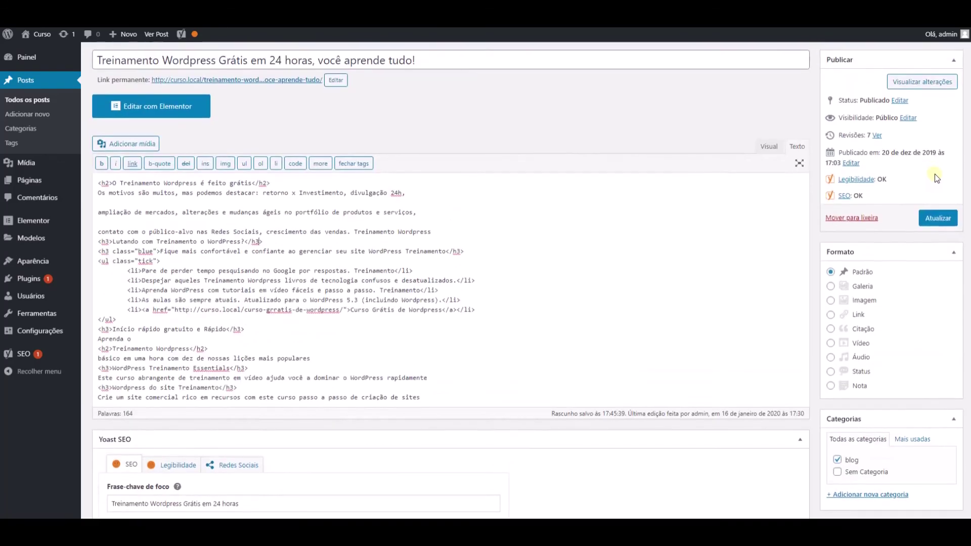
{"action": "left_click", "coordinate": [934, 220]}
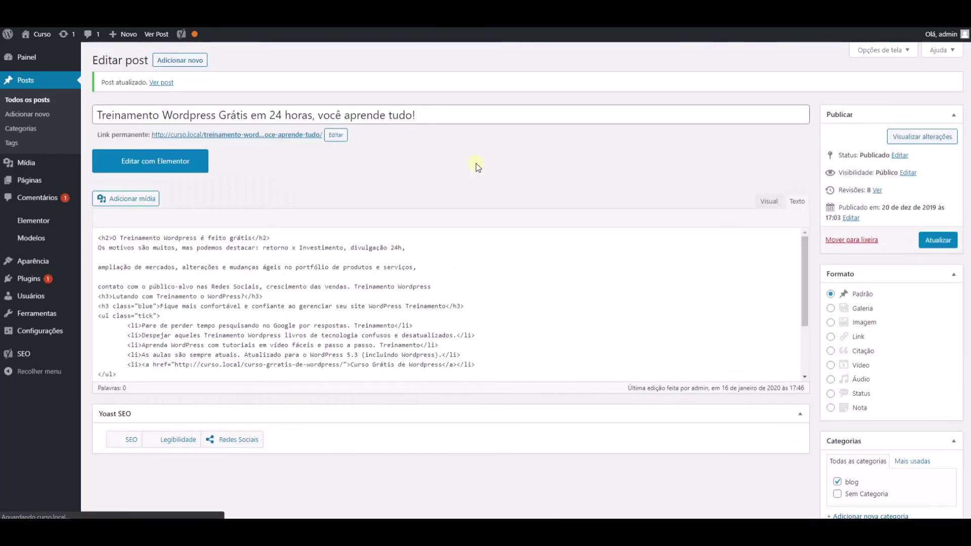
Expand the updated post's SEO analysis for the focus keyphrase "Treinamento Wordpress Grátis em 24 horas" to recheck its problems
{"action": "scroll", "coordinate": [433, 305], "scroll_direction": "down", "scroll_amount": 10}
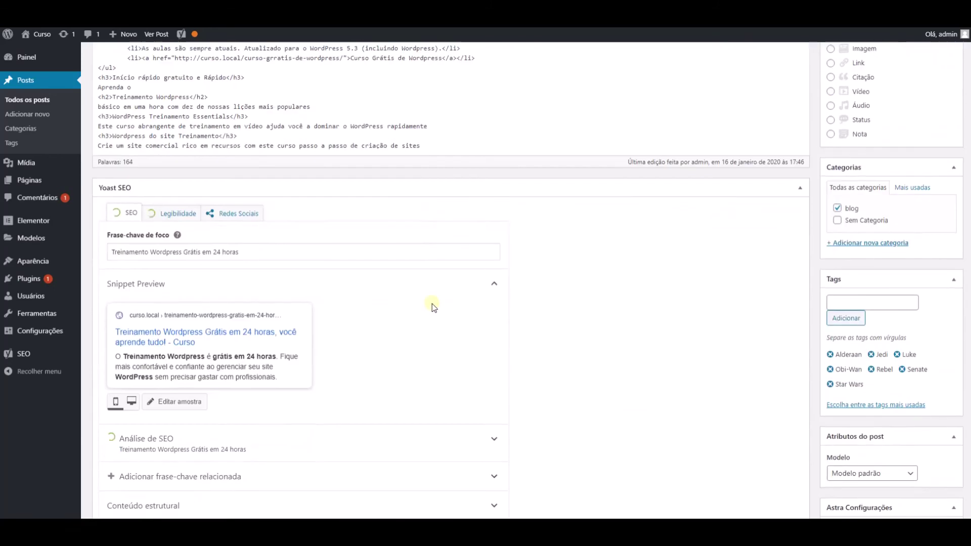
{"action": "left_click", "coordinate": [202, 200]}
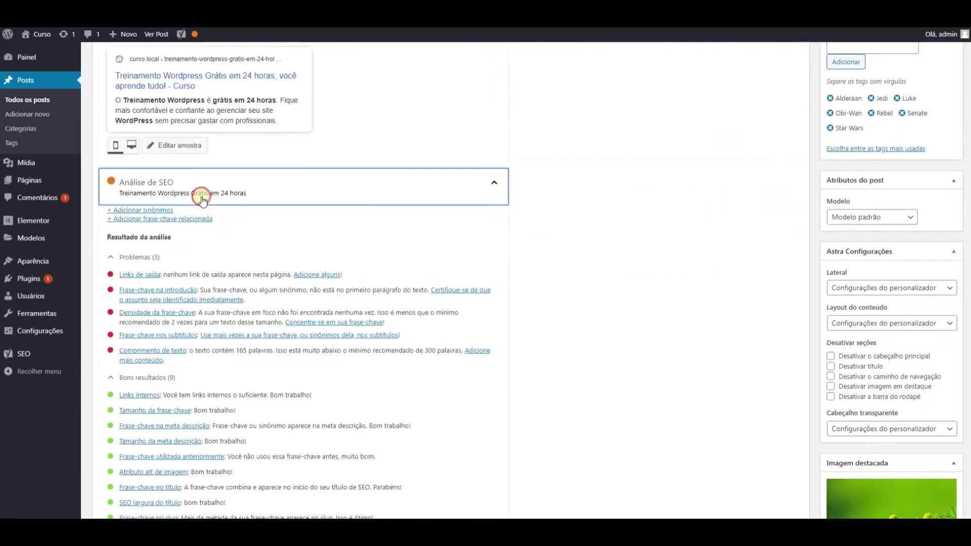